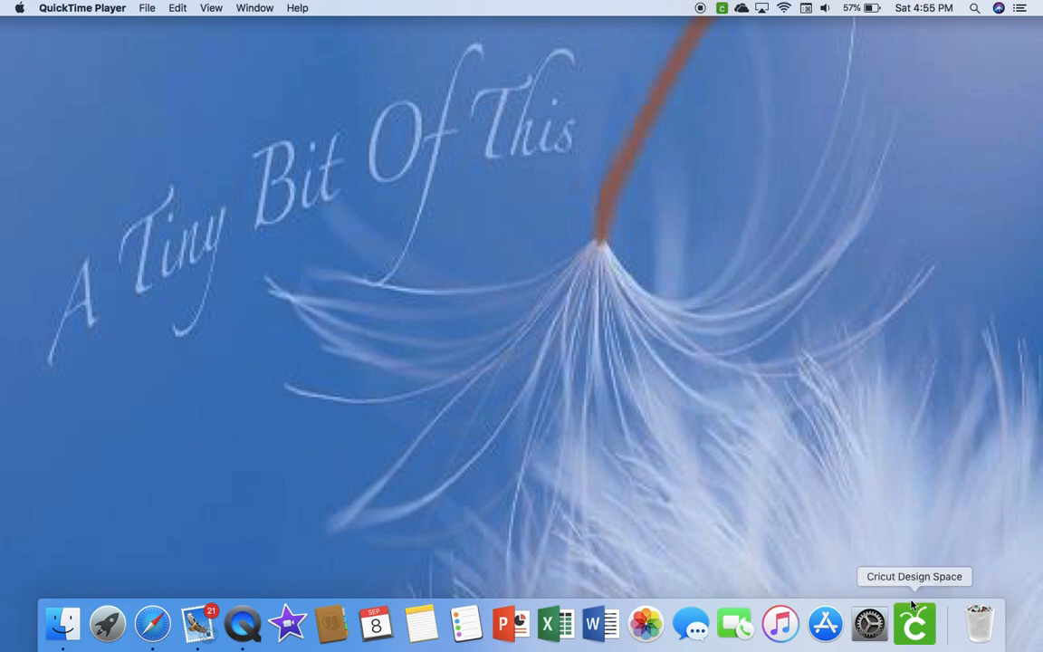
Step: Open Cricut Design Space and start a new project
click(914, 622)
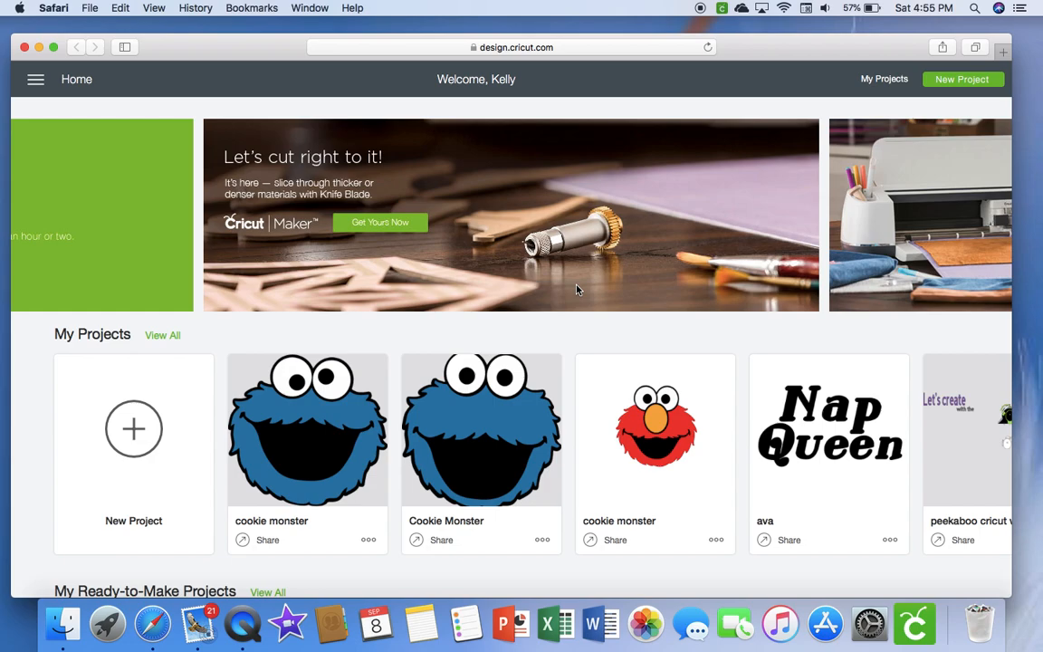
click(132, 423)
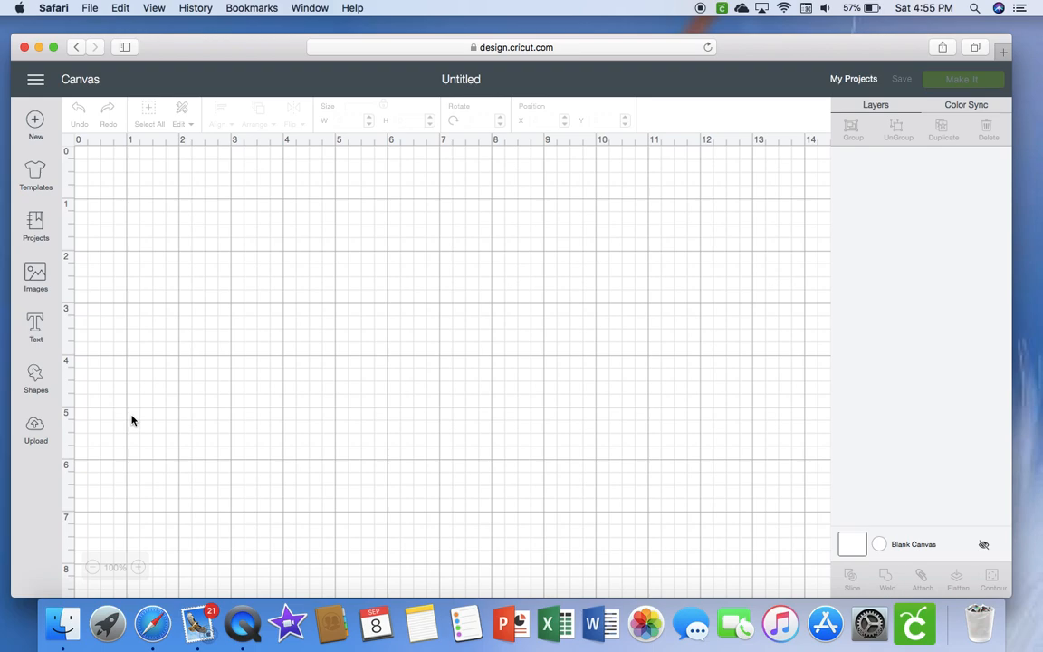
Step: Insert the uploaded Cookie Monster image and move it up the canvas to about X 2.4, Y 1.2
click(33, 427)
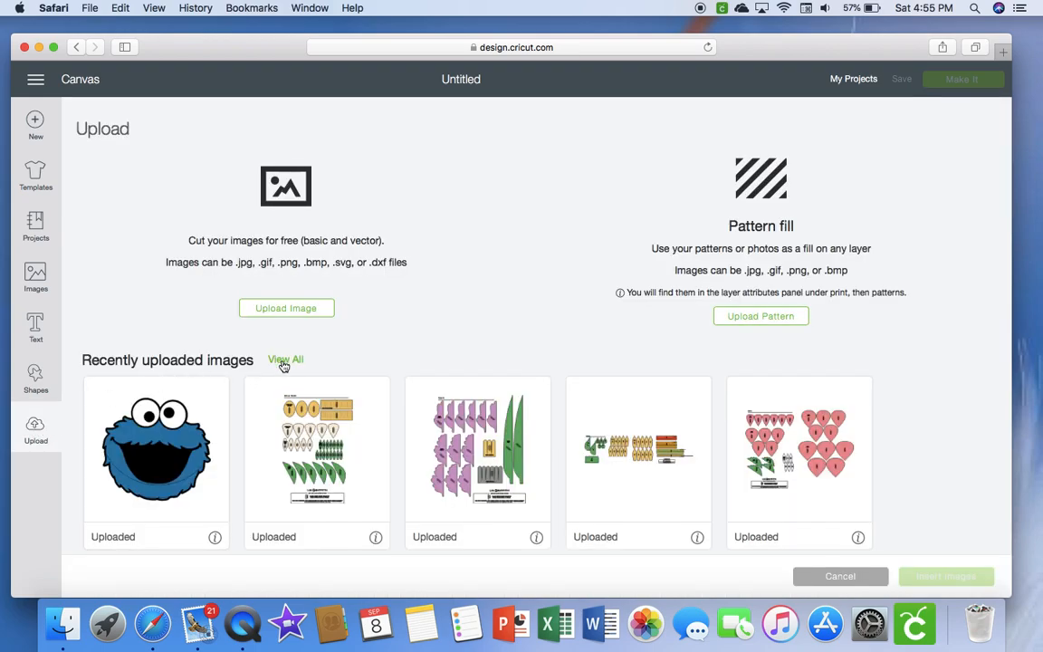
click(138, 459)
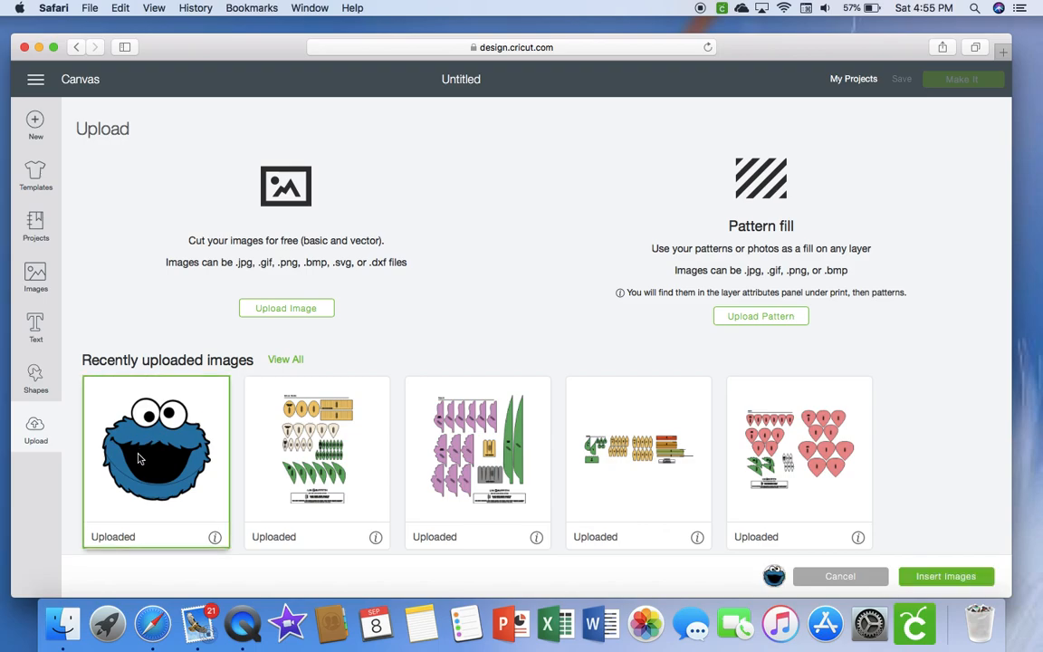
click(961, 577)
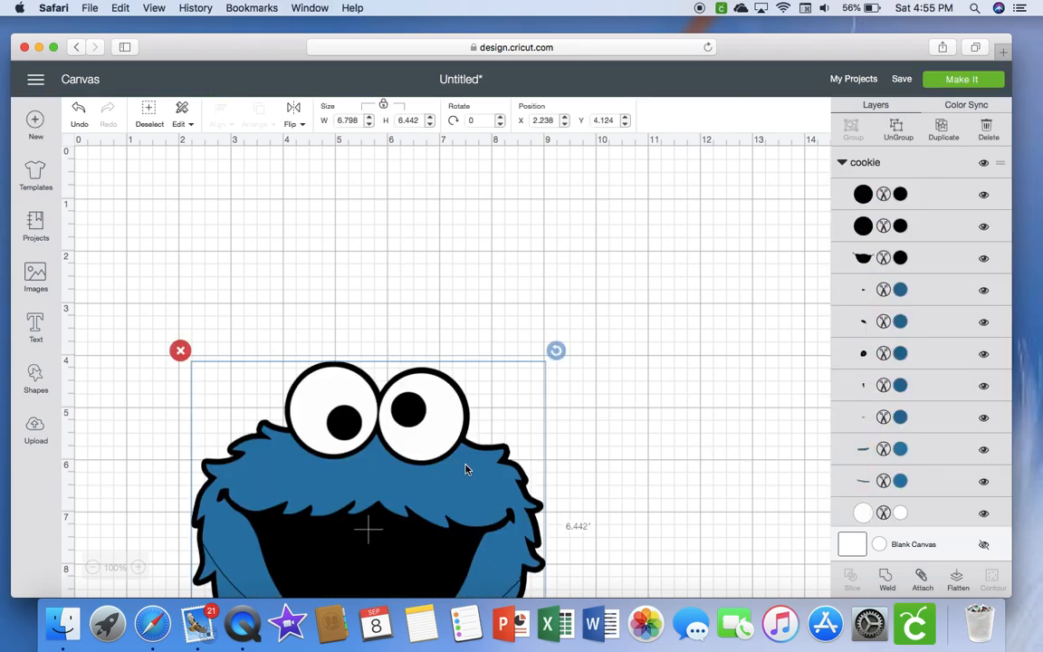
drag(464, 469, 472, 316)
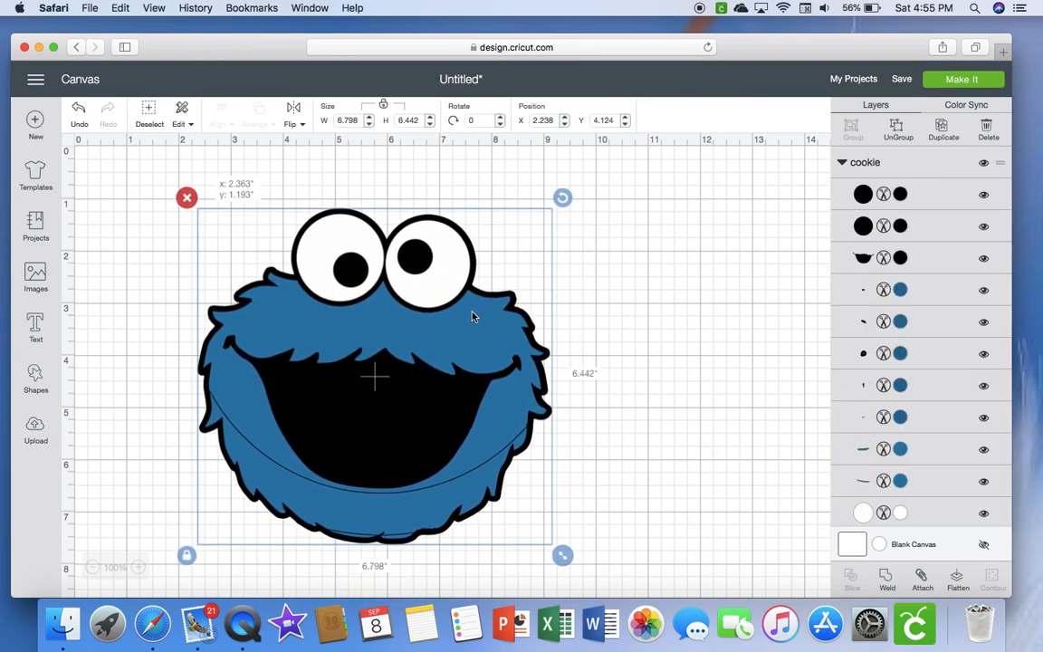
click(645, 403)
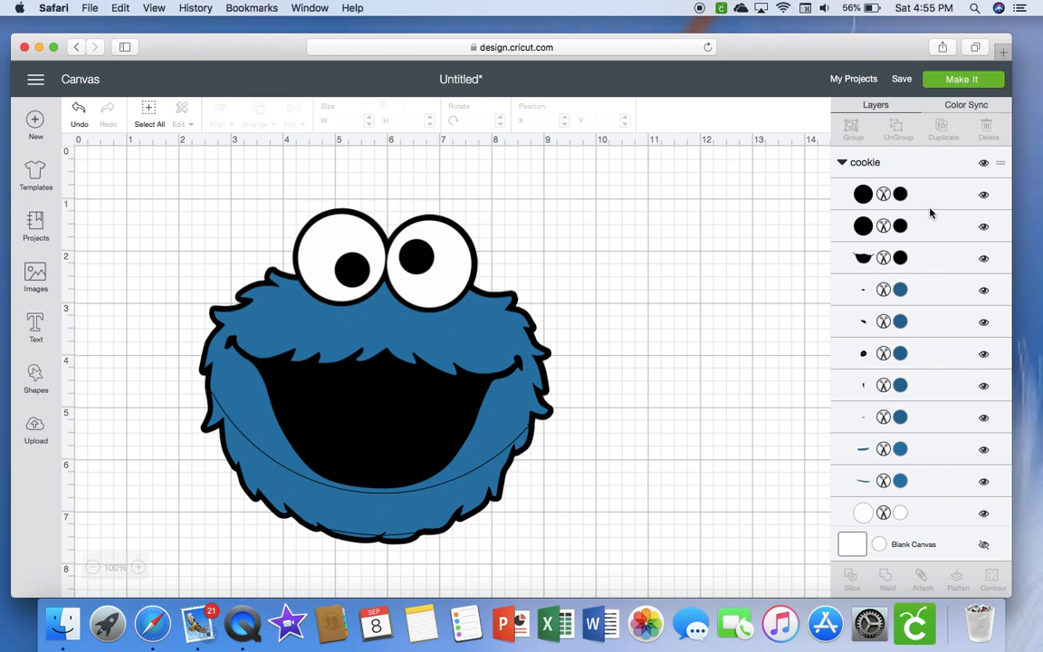
Step: Look through the layers of the cookie image to see which pieces and colours it contains
scroll(909, 466, down, 3)
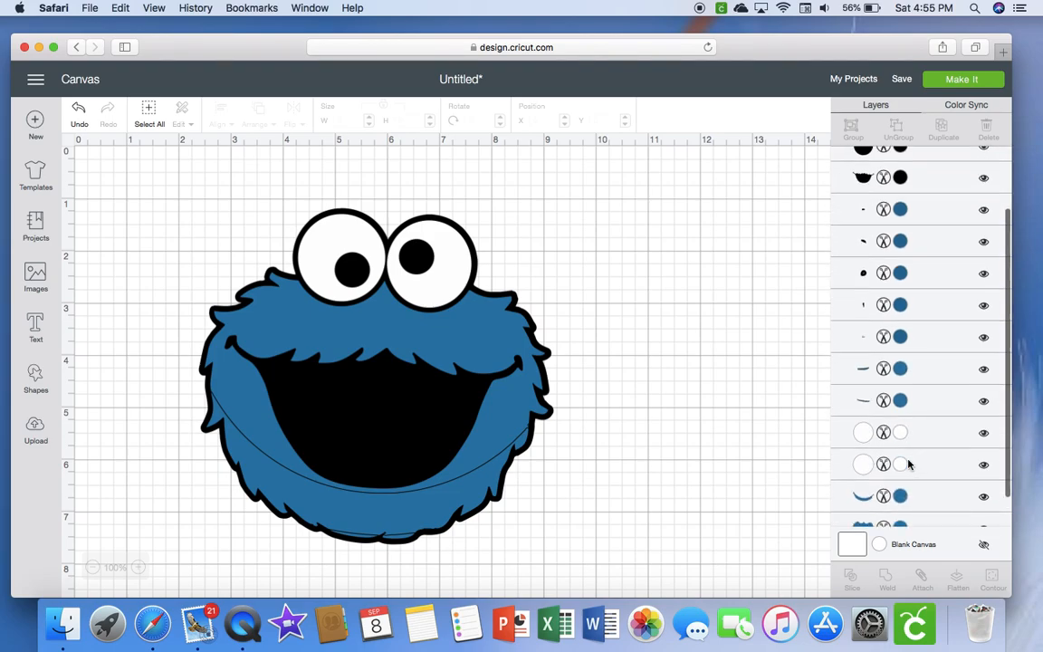
scroll(908, 463, up, 3)
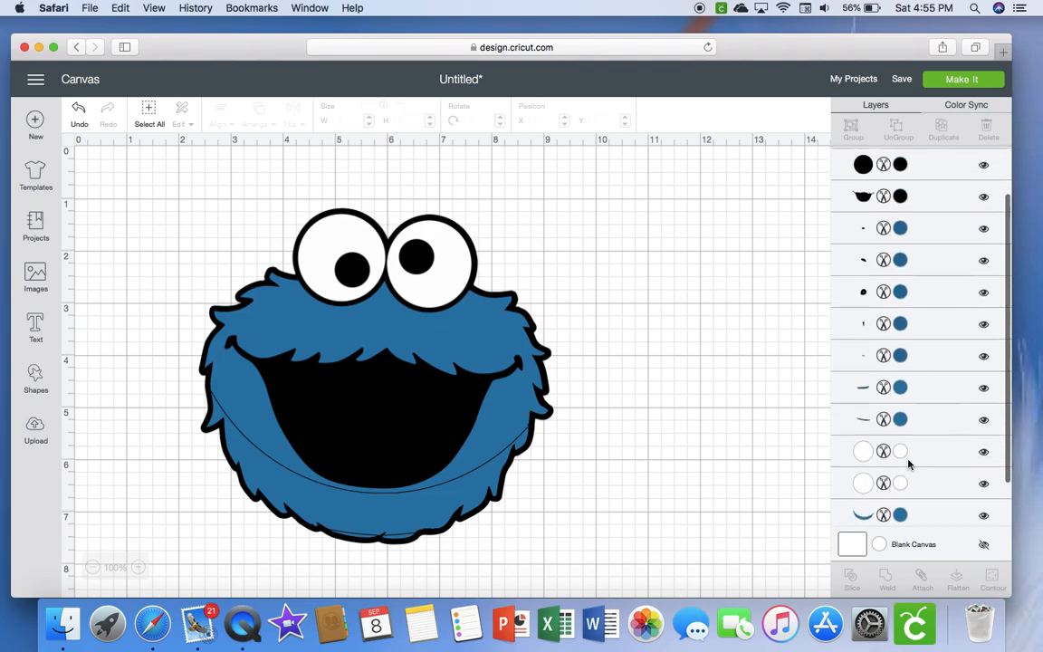
scroll(908, 464, down, 3)
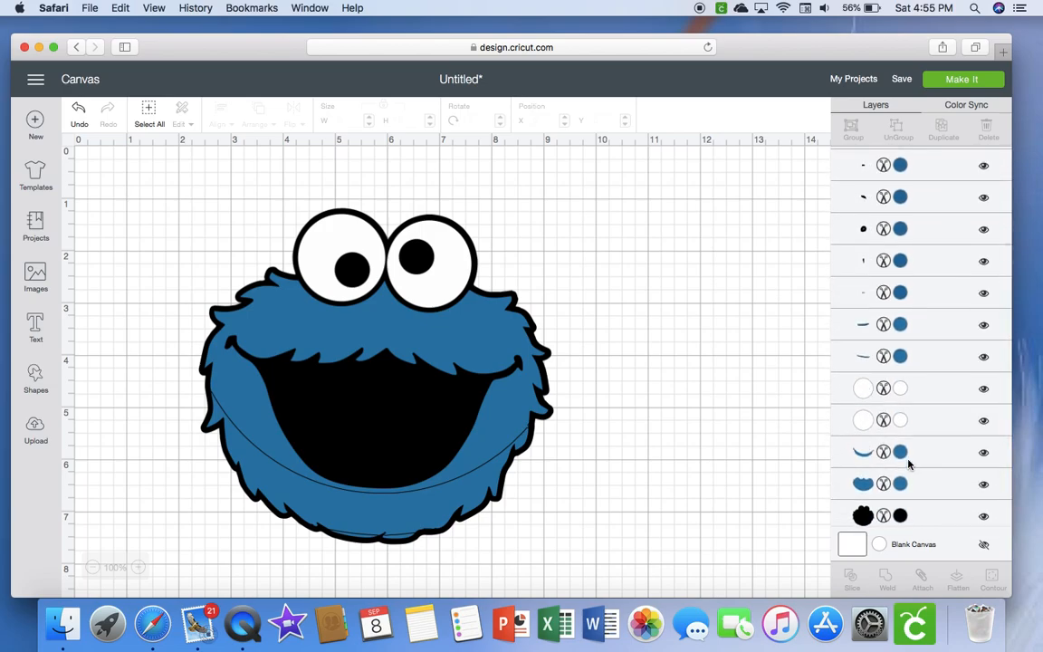
scroll(925, 307, up, 3)
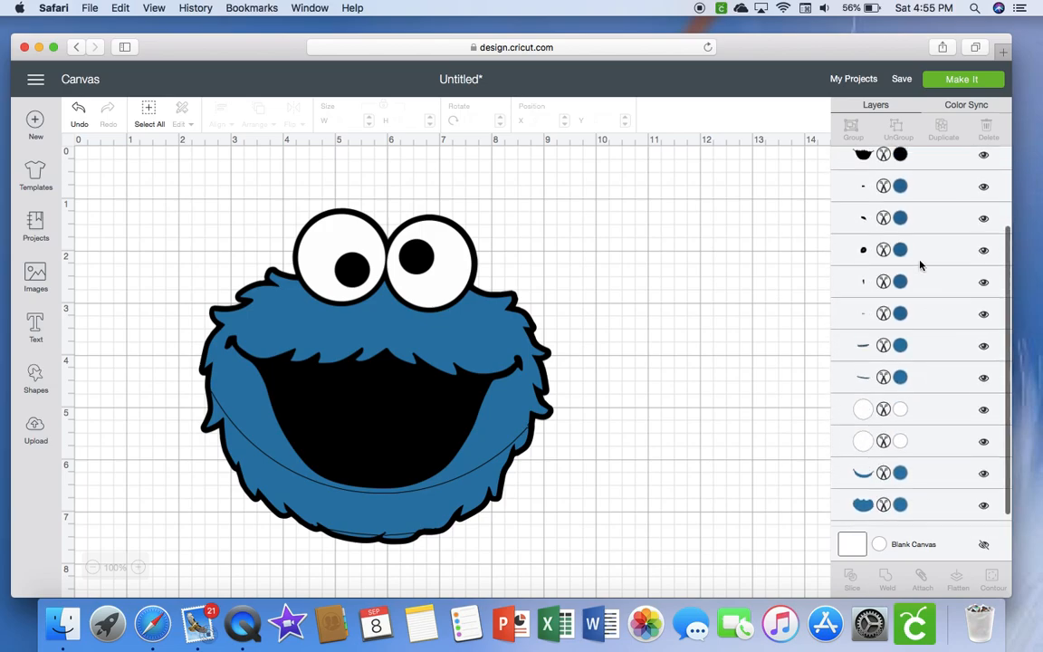
scroll(896, 408, down, 3)
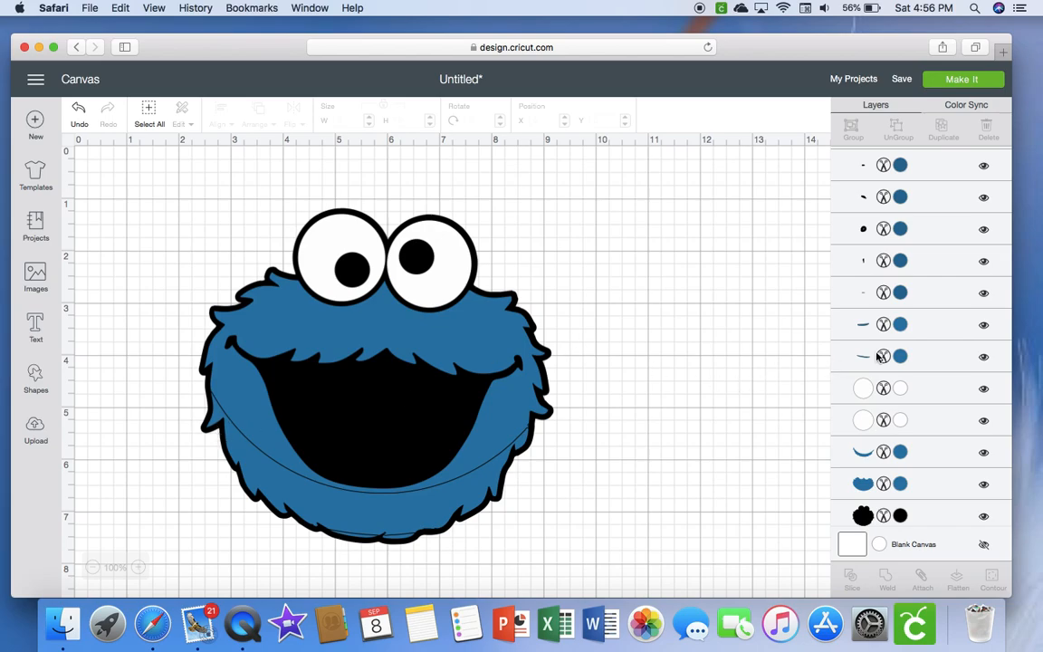
scroll(878, 356, up, 3)
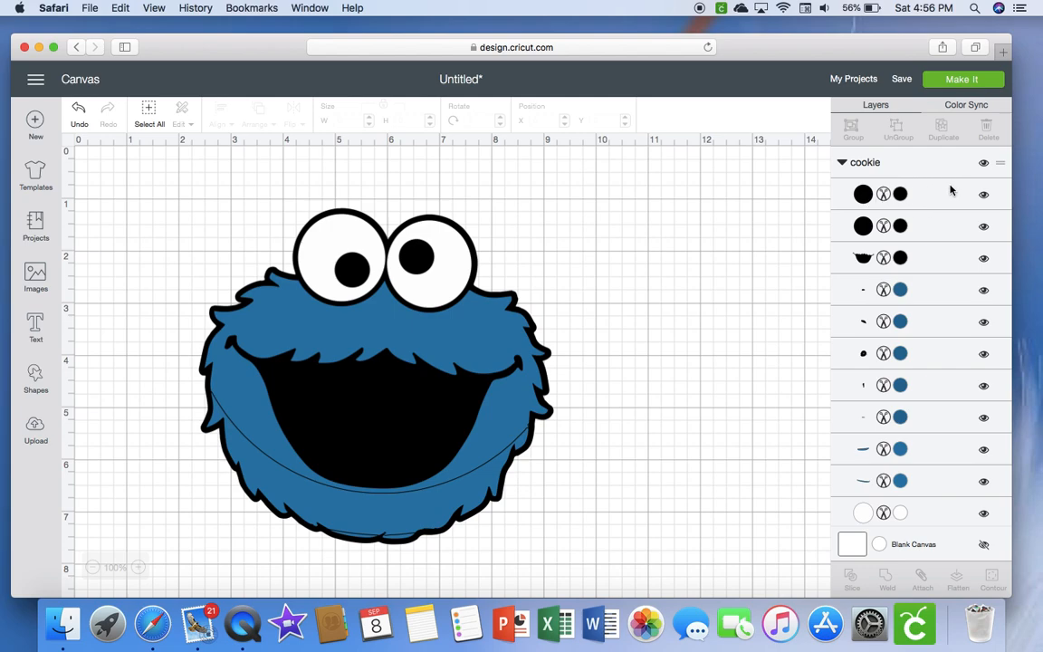
Step: Hide both black pupils, the black mouth, both white eye circles and the black outline layer, leaving only blue pieces
click(984, 198)
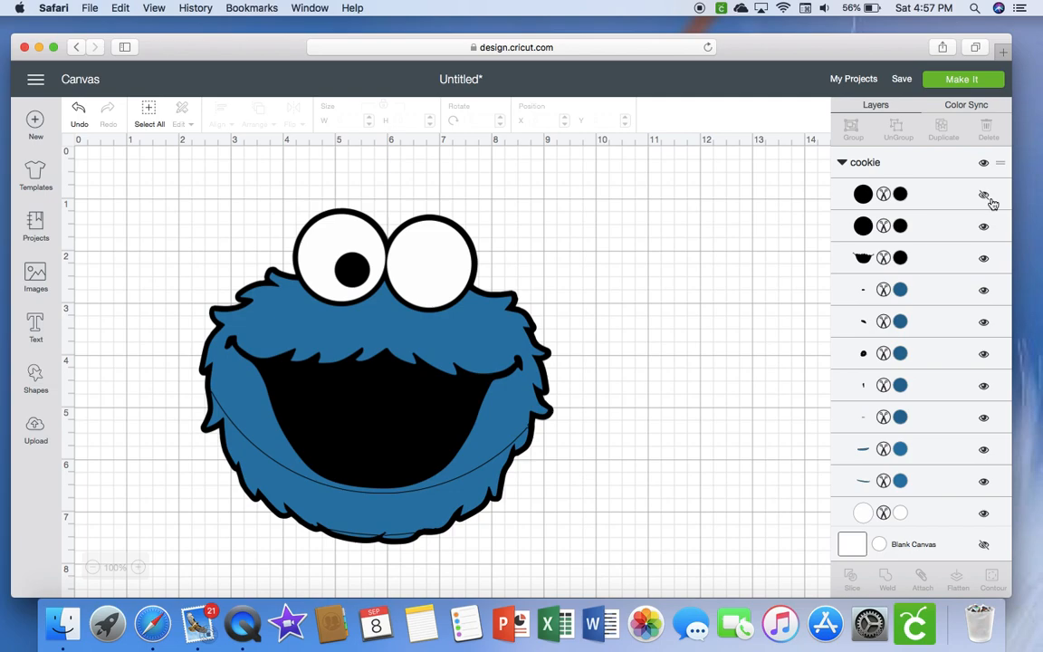
click(984, 226)
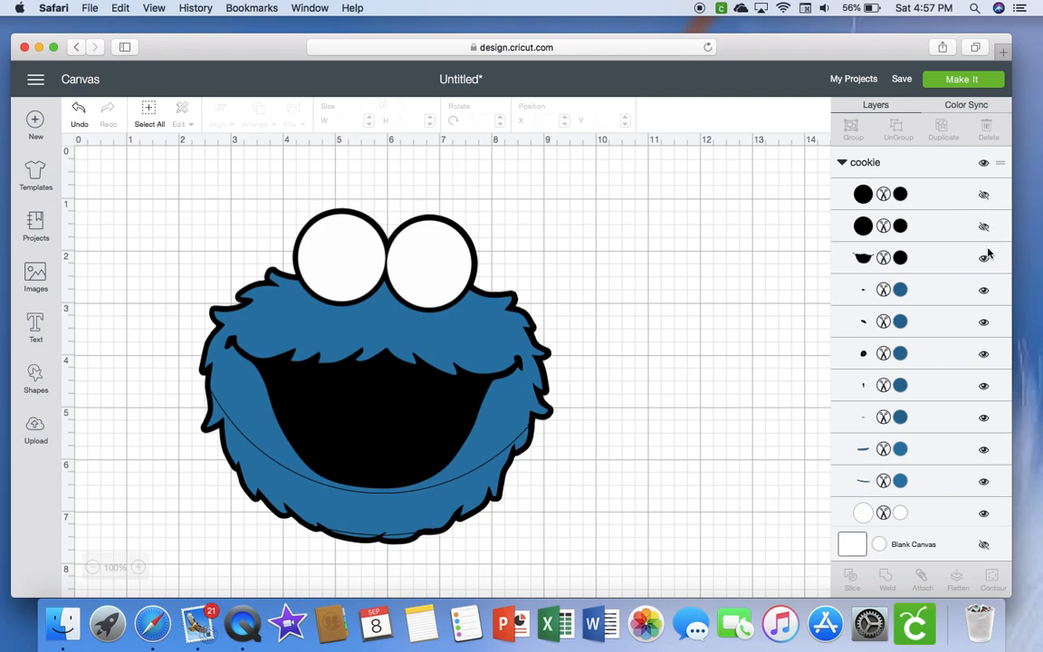
click(984, 258)
scroll(942, 344, down, 3)
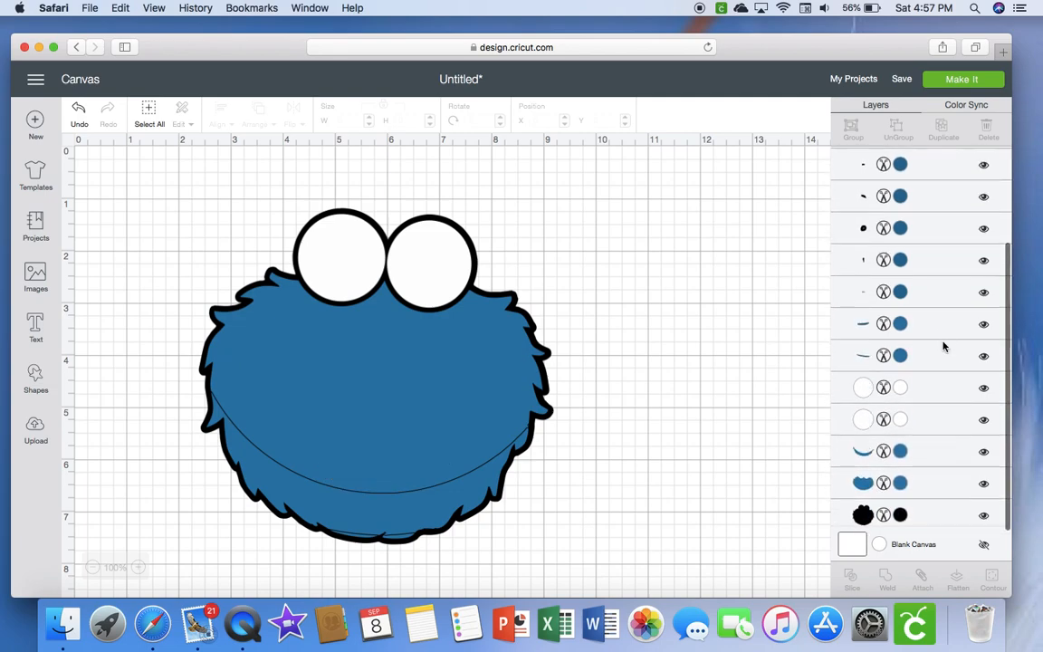
click(983, 516)
click(984, 388)
click(984, 422)
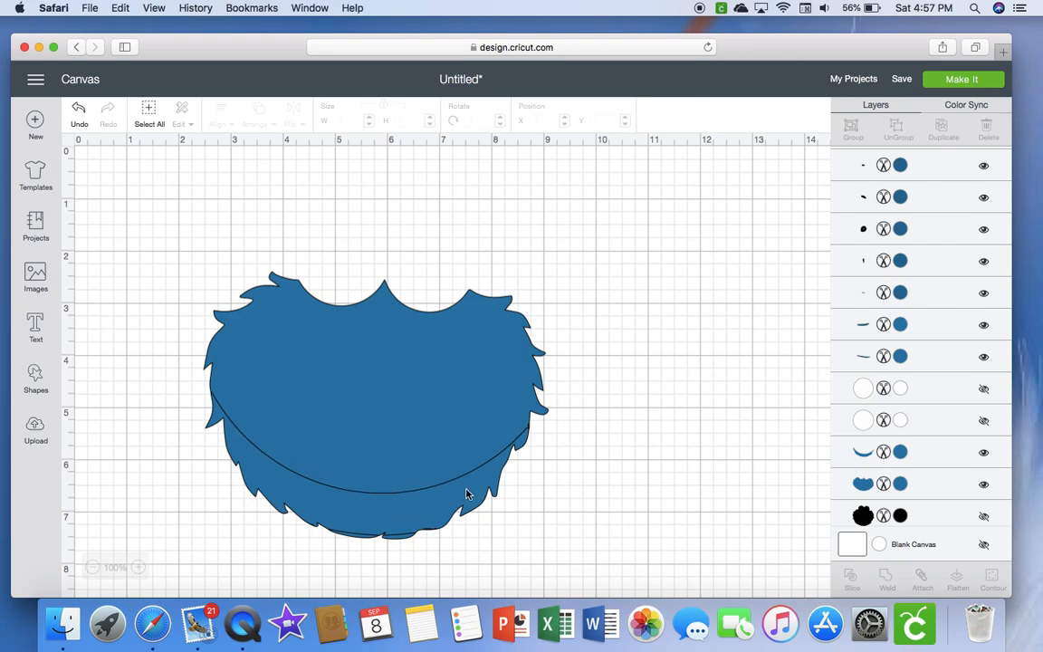
Step: Ungroup the cookie image into separate pieces
click(414, 509)
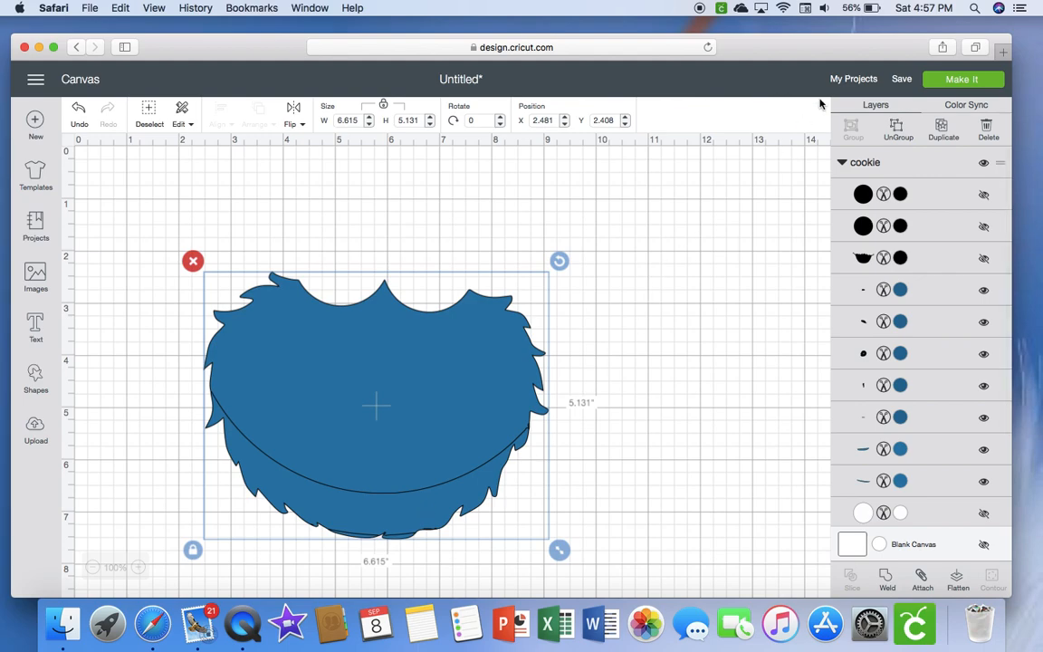
click(895, 131)
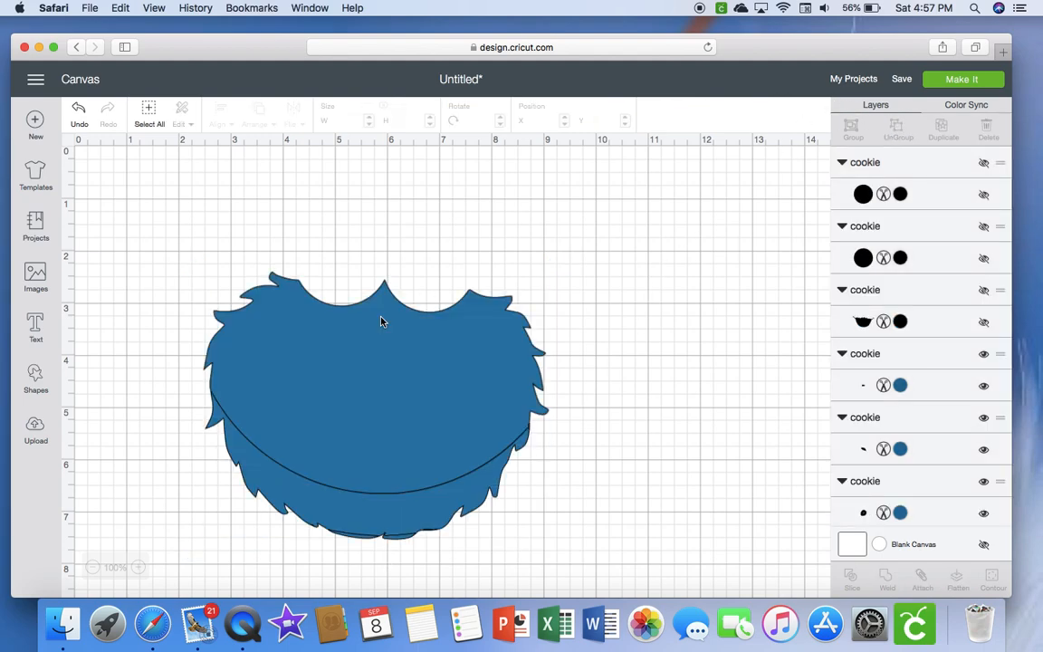
Step: Nudge the curved lower fur piece up to about Y 4.66 and weld it to the main blue face shape
click(392, 512)
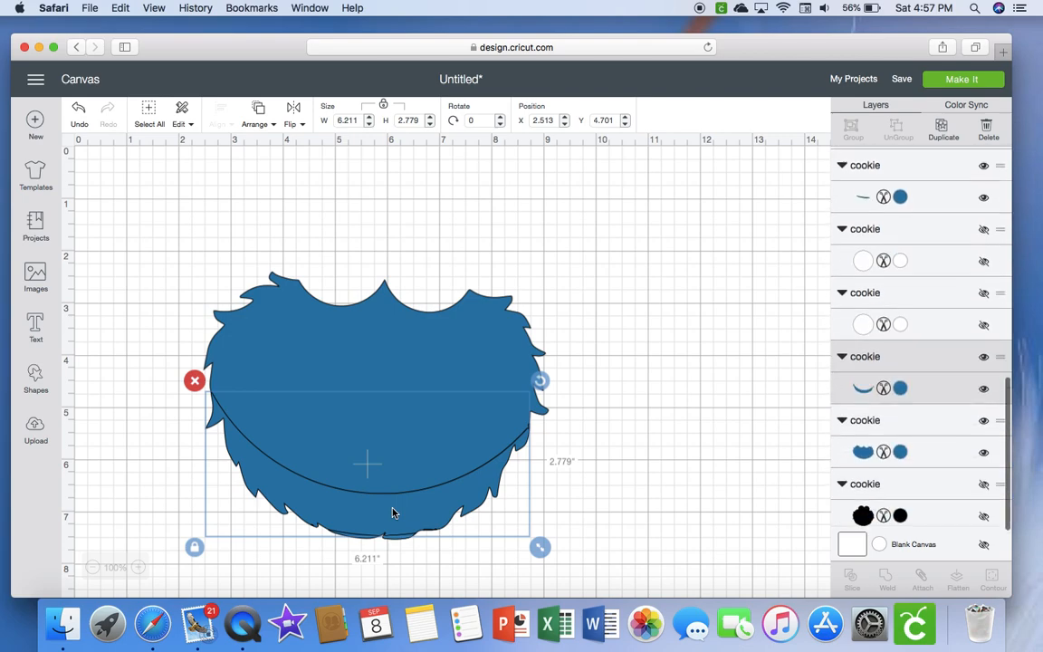
drag(391, 514, 392, 511)
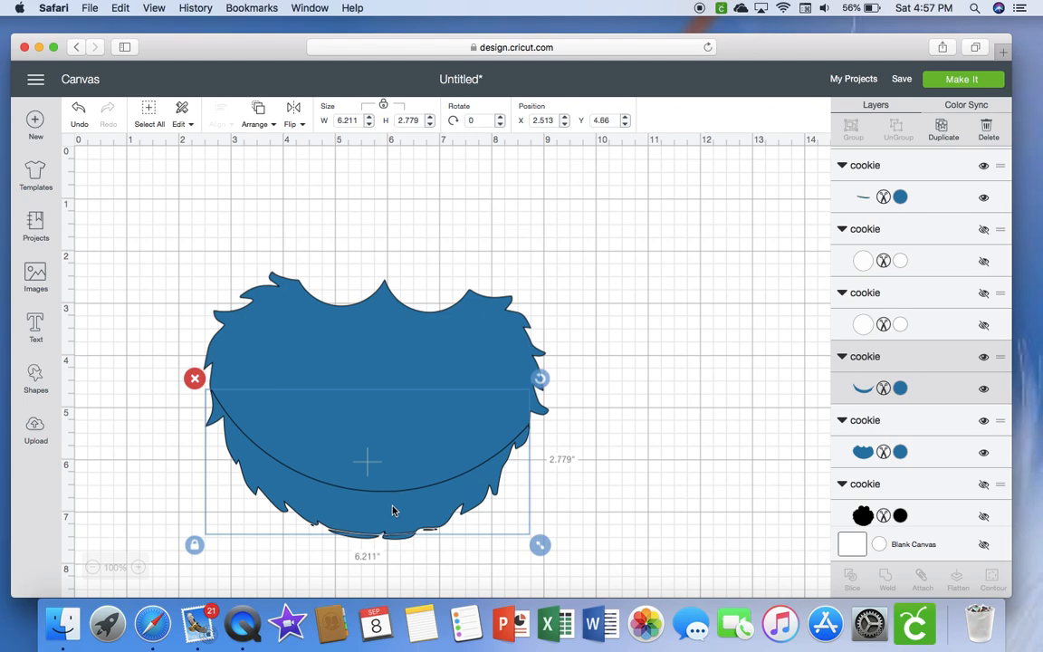
shift+click(379, 358)
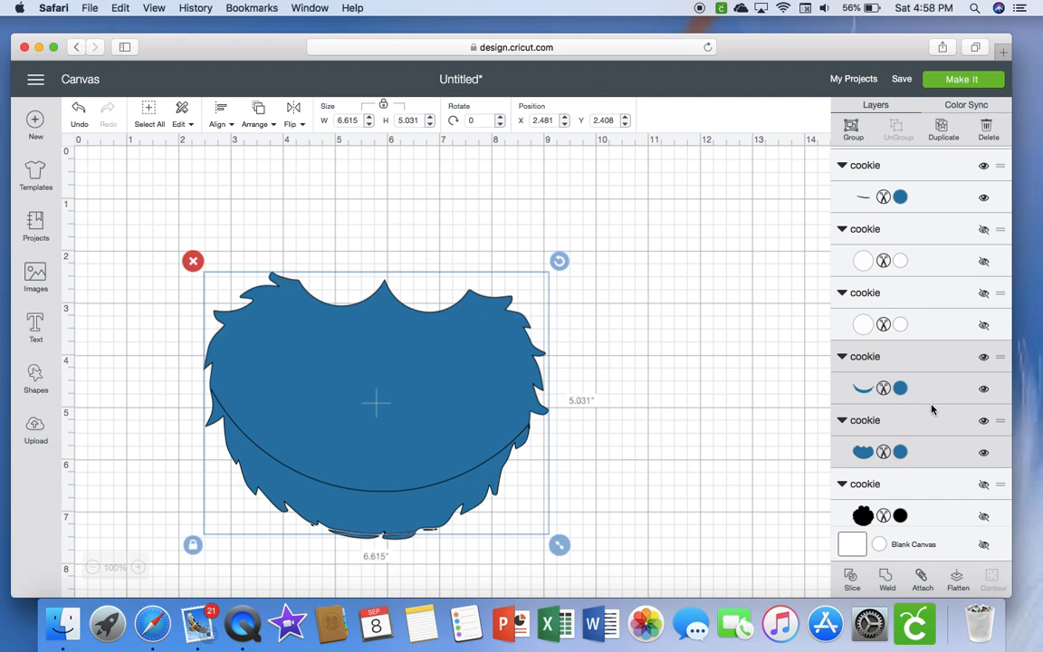
click(889, 581)
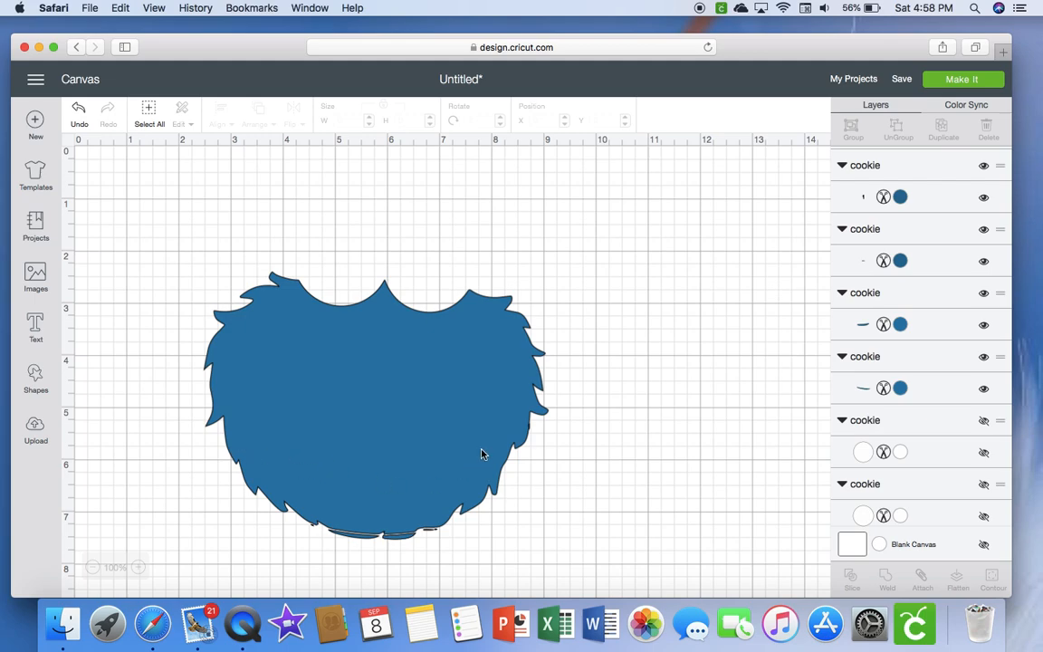
scroll(480, 453, down, 1)
scroll(480, 454, up, 1)
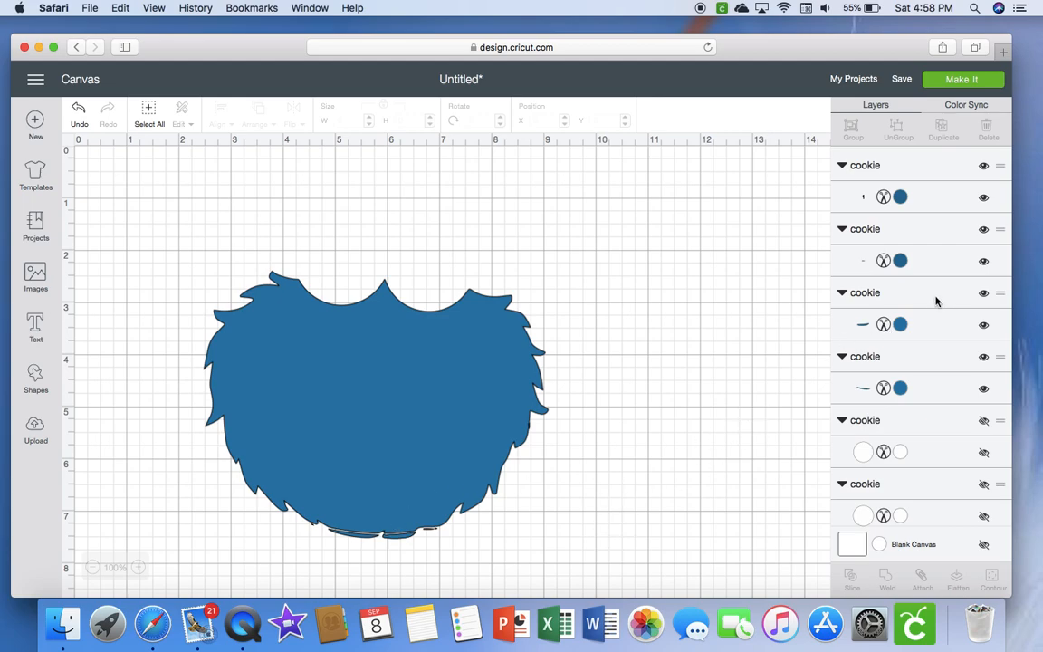
Step: Delete the five tiny blue scrap layers, keeping the two thin blue strips under the face
scroll(936, 300, up, 5)
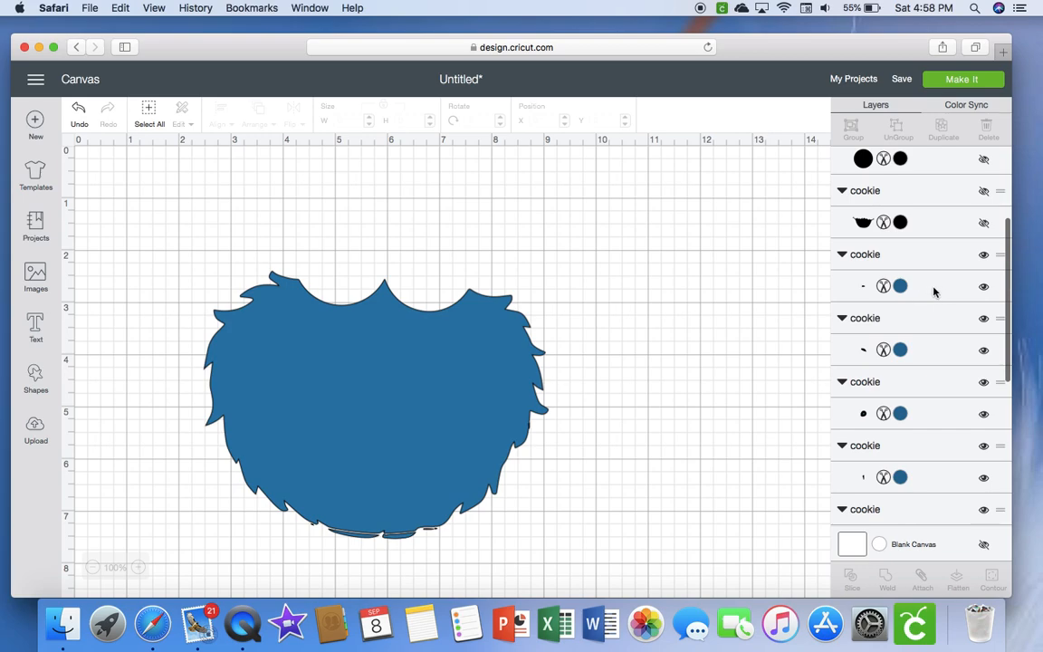
click(934, 288)
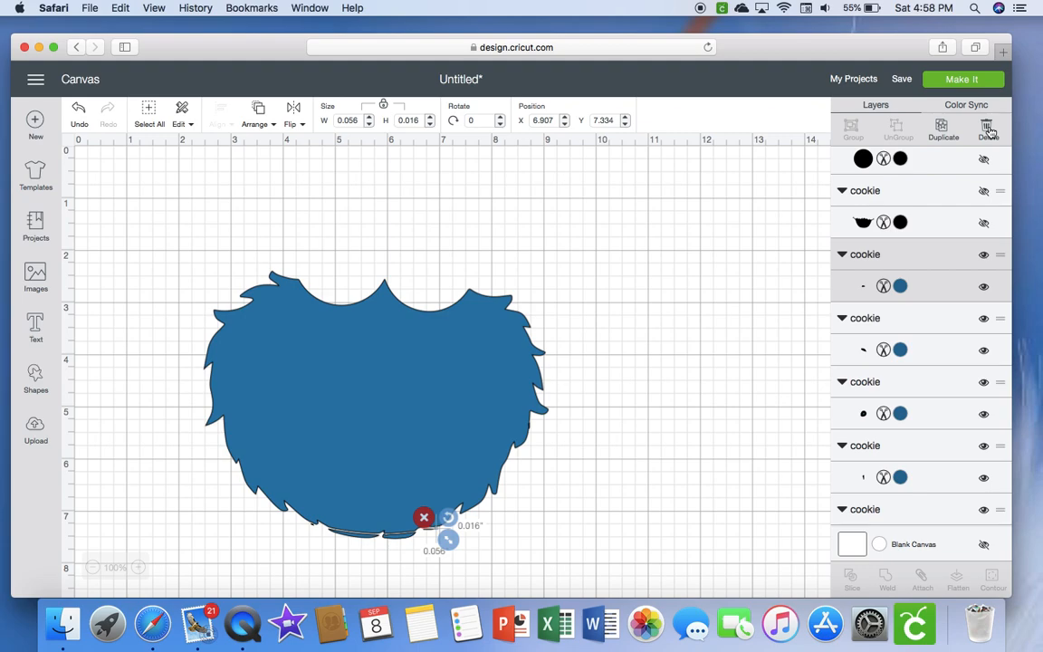
click(987, 130)
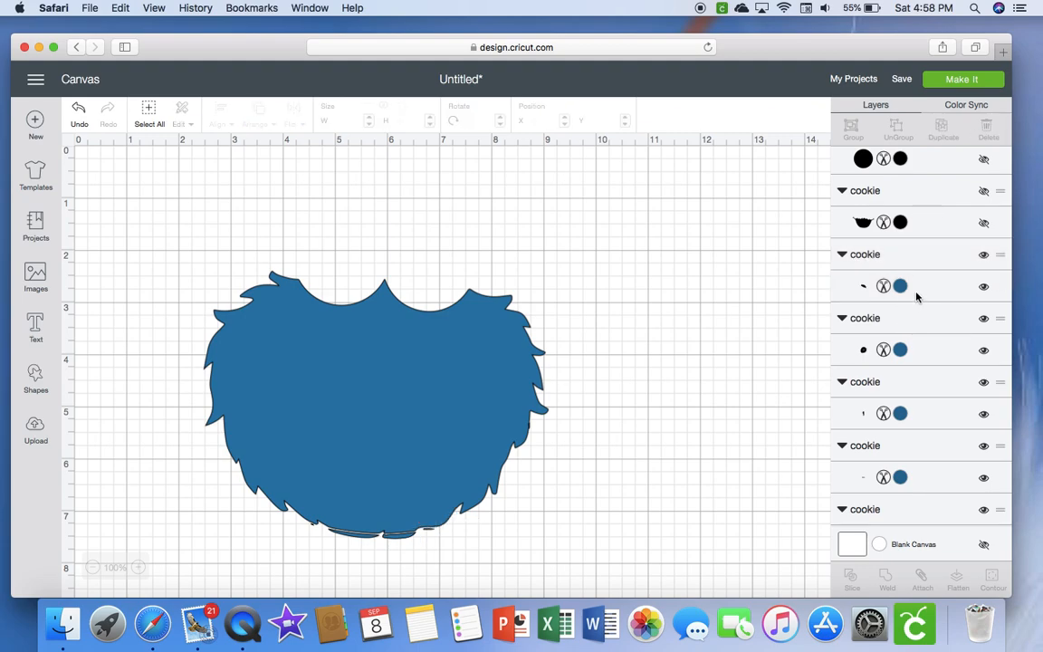
click(916, 290)
click(988, 130)
click(932, 287)
click(987, 131)
click(940, 288)
click(987, 131)
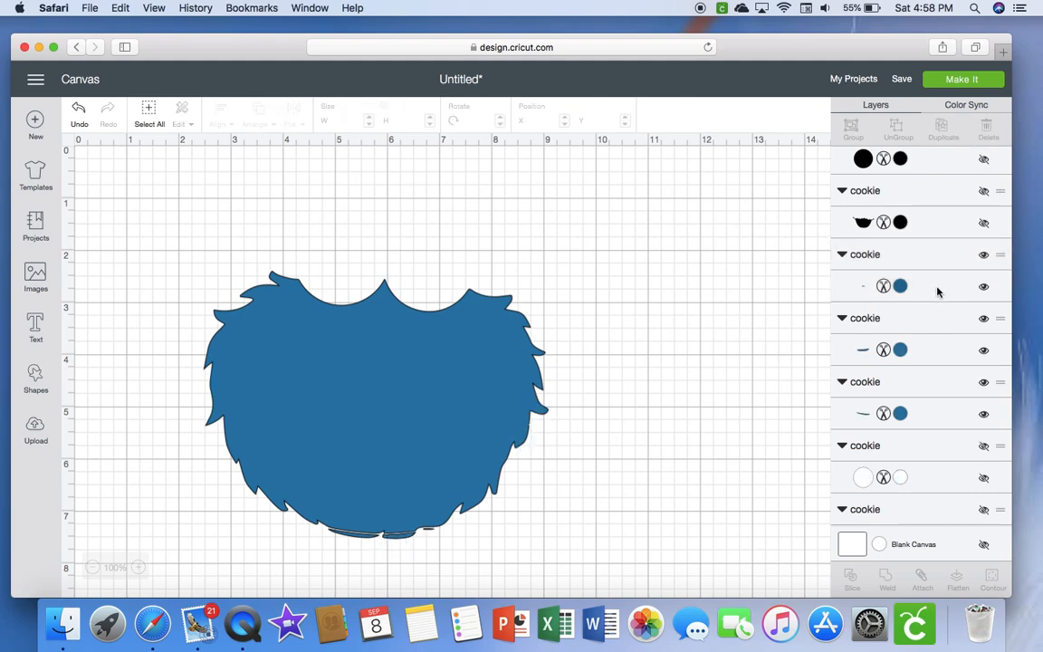
click(937, 289)
click(987, 134)
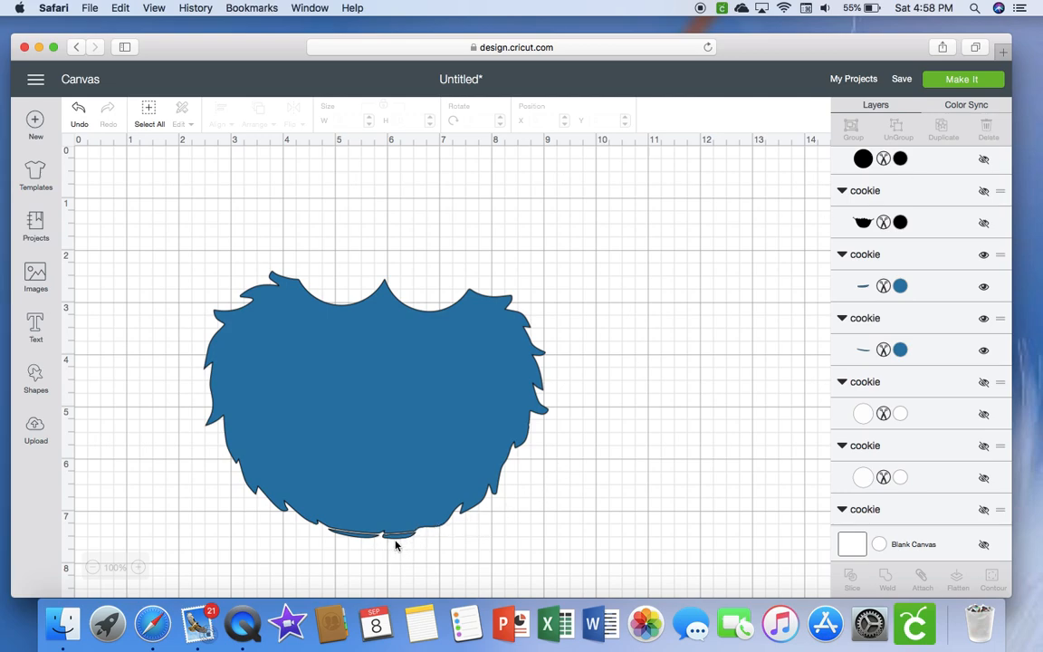
Step: Try nudging the left blue strip under the chin up to about Y 7.31
scroll(391, 547, down, 3)
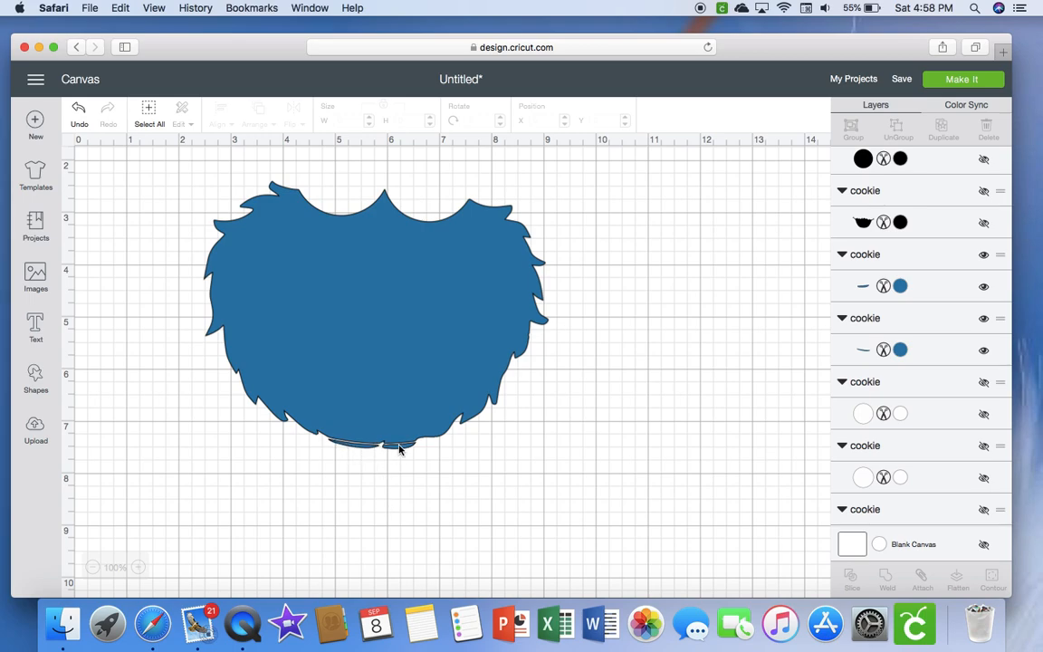
click(352, 447)
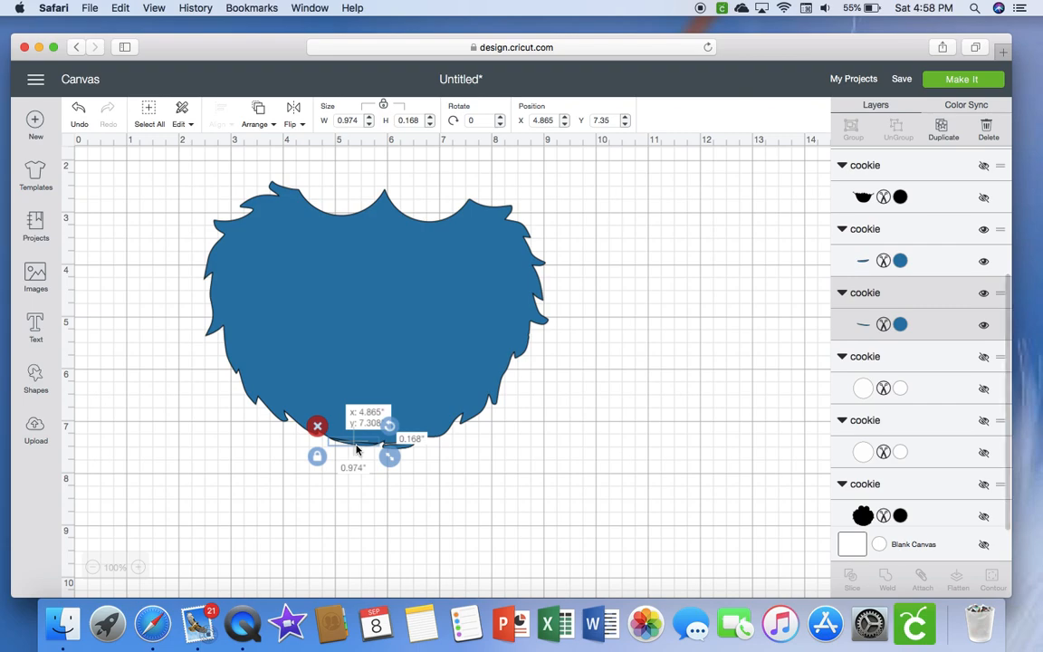
drag(356, 449, 355, 451)
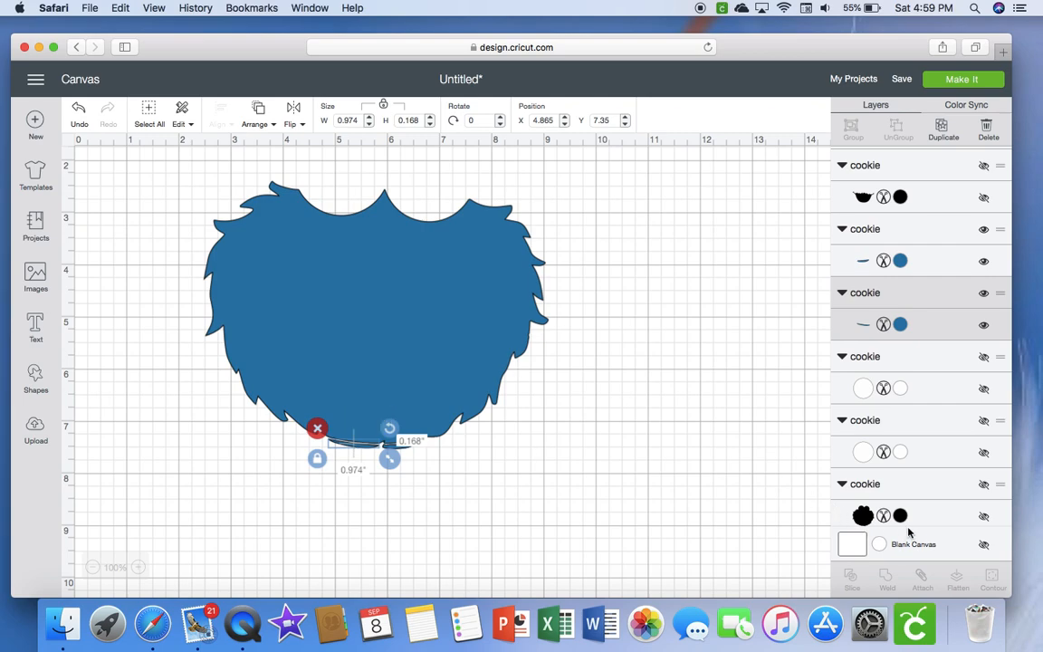
Step: Show the black outline layer again behind the blue face
click(945, 517)
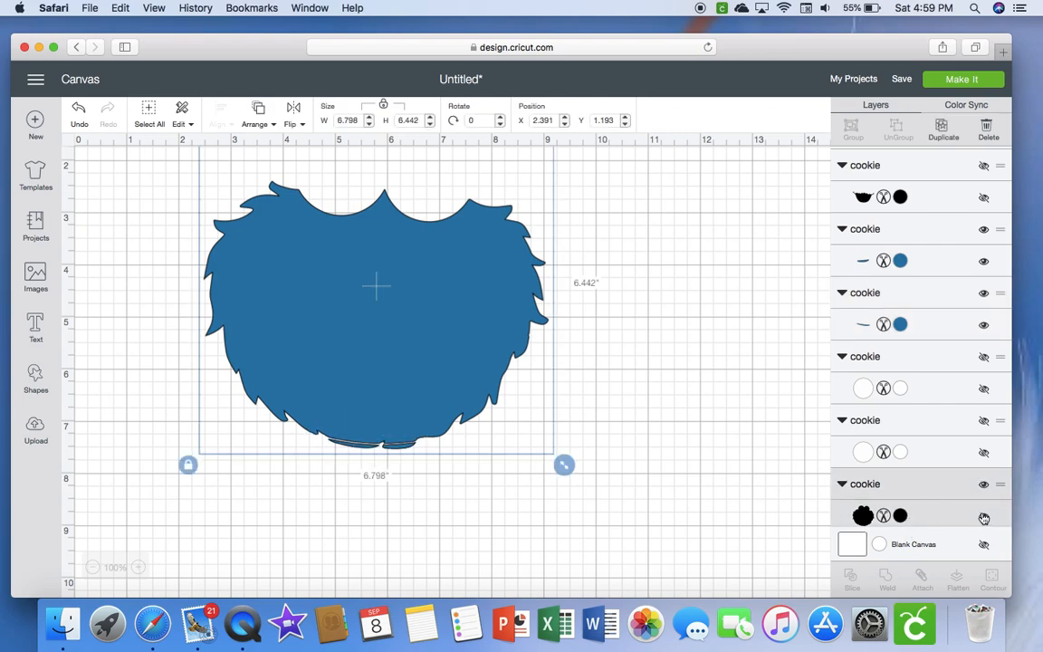
click(983, 517)
click(561, 431)
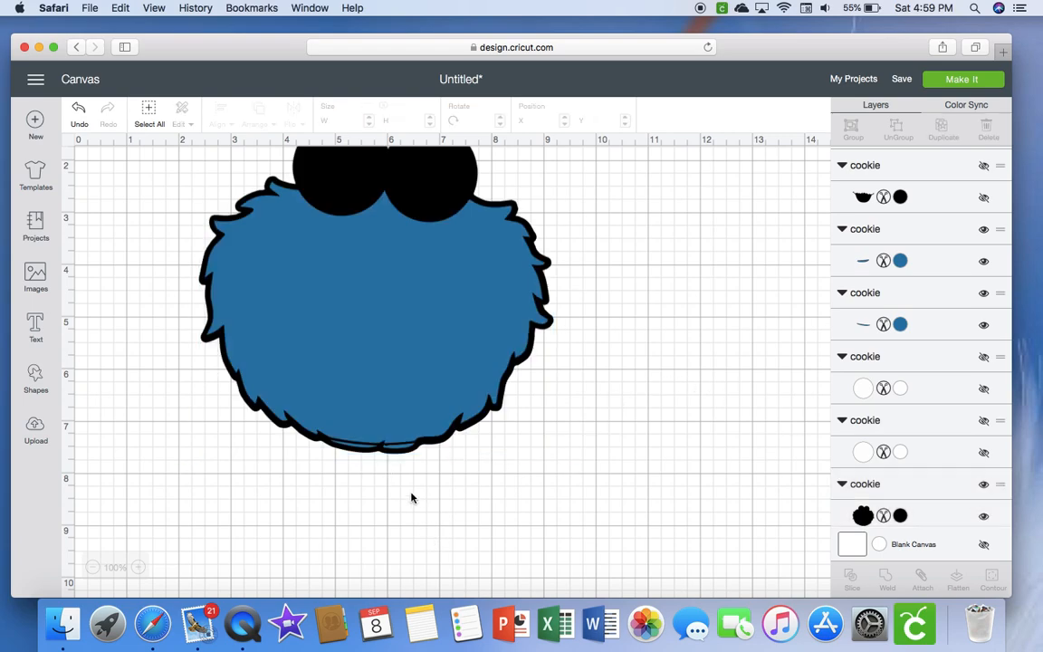
Step: Stretch the left blue chin strip with unlocked proportions to about 1.08 × 0.284 in and rotate it to about 350.4°, overlapping the face
click(365, 450)
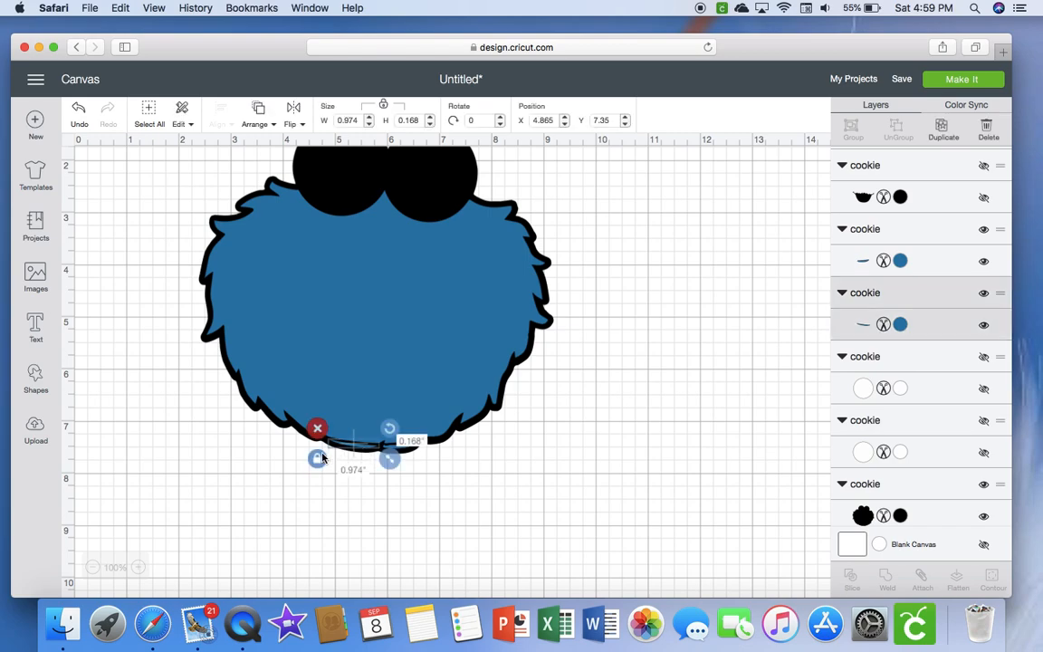
drag(389, 460, 360, 446)
click(419, 496)
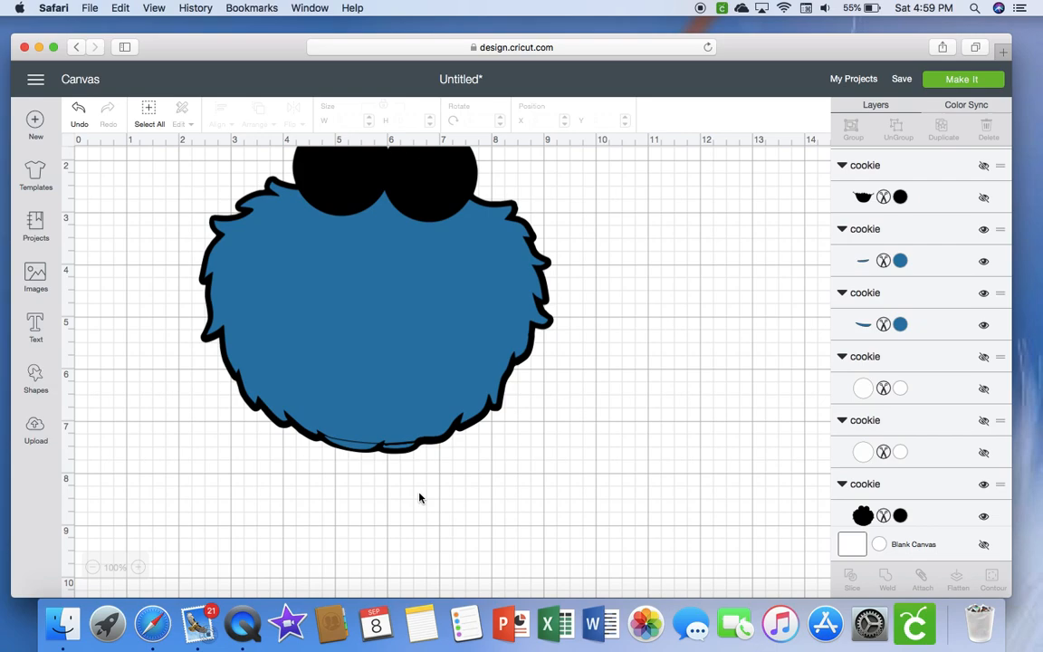
click(354, 450)
drag(354, 449, 355, 448)
click(357, 487)
Step: Weld the enlarged left chin strip to the main blue face shape
click(357, 450)
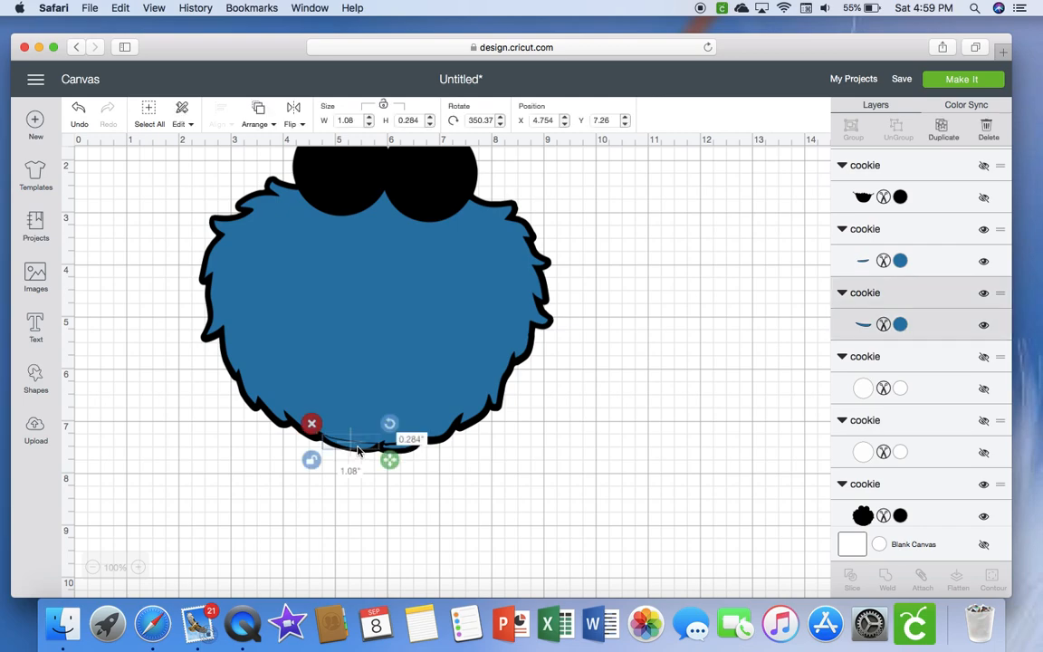
shift+click(396, 353)
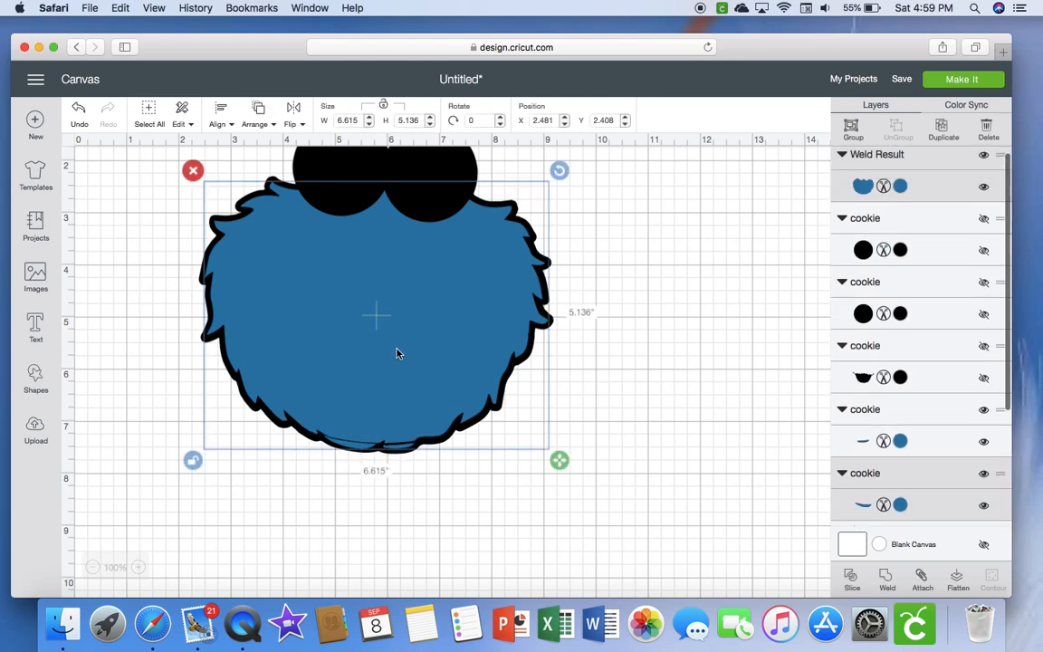
click(887, 579)
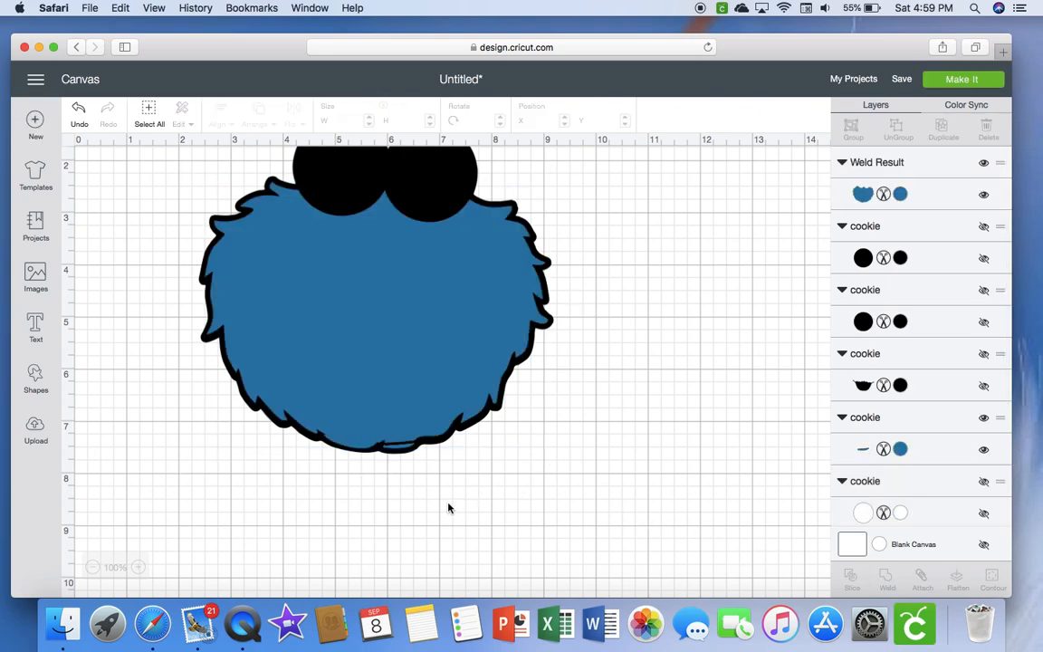
Step: Stretch the remaining blue chin strip with unlocked proportions to about 0.861 × 0.37 in, overlapping the face, and weld it to the blue face
click(397, 449)
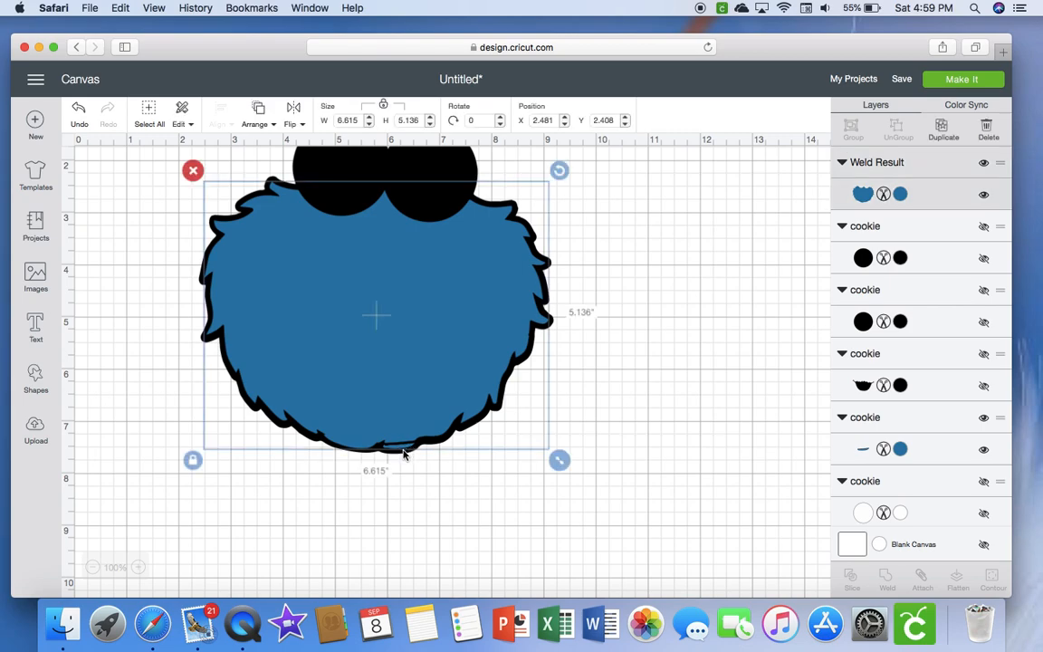
click(404, 459)
click(403, 449)
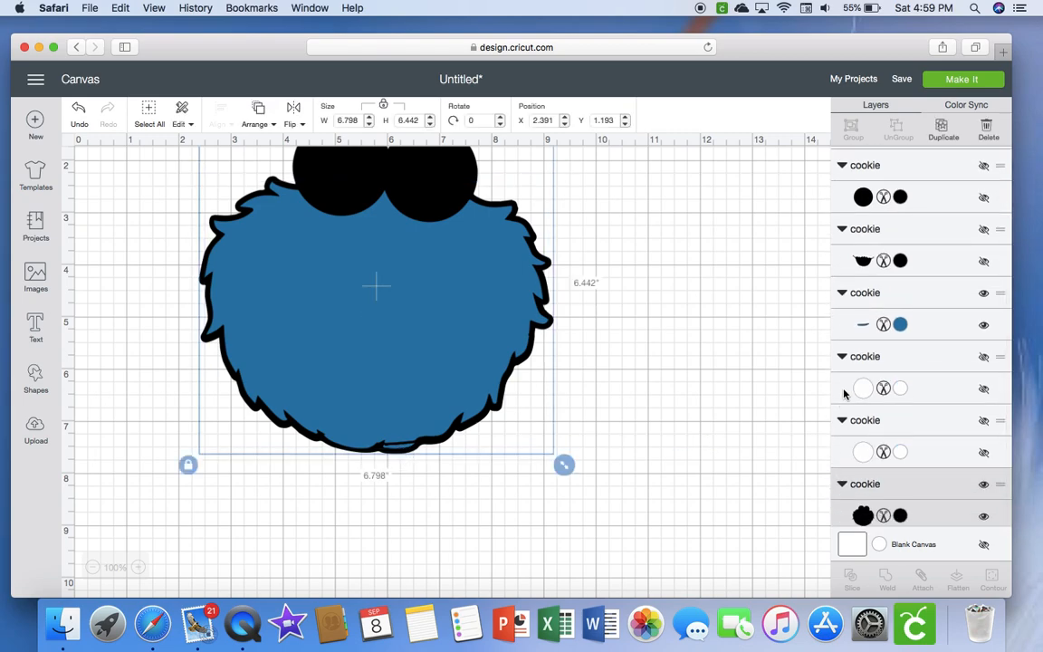
click(845, 295)
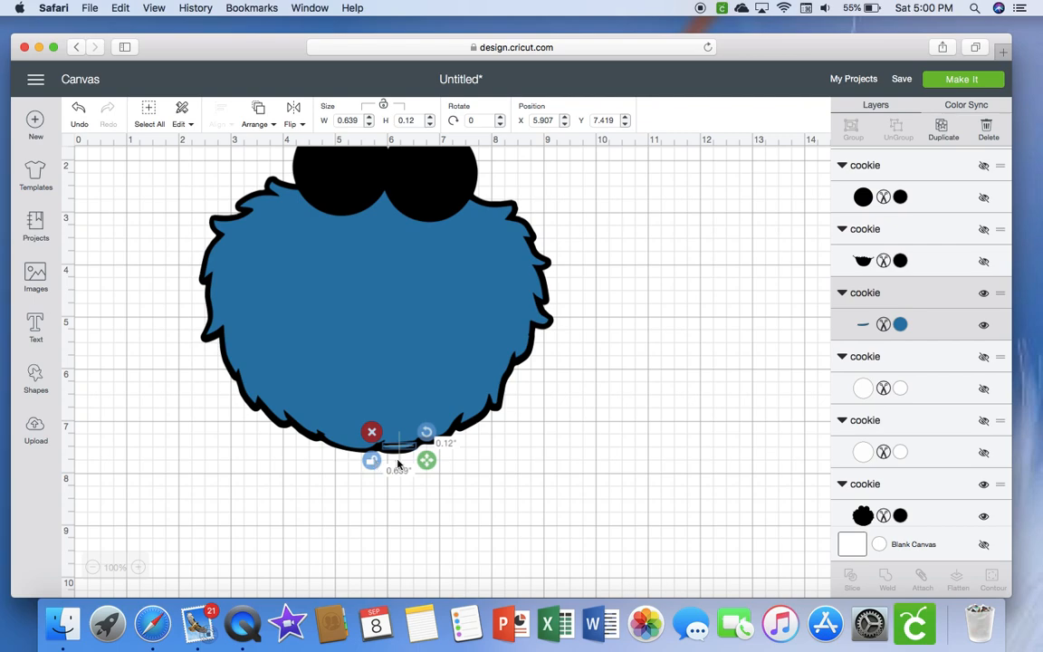
drag(426, 461, 410, 443)
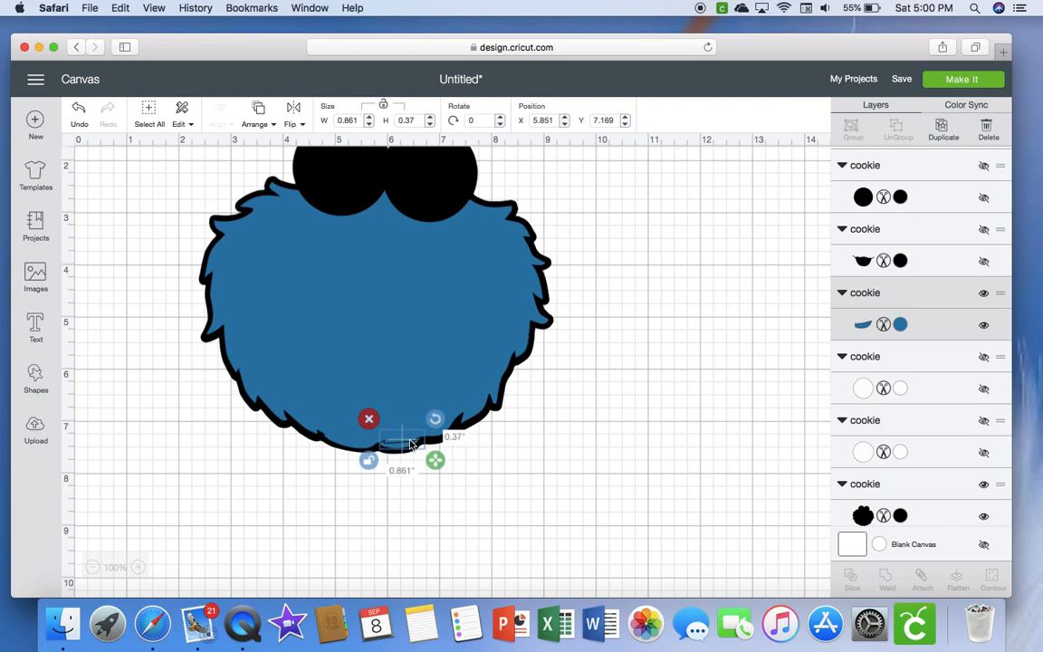
shift+click(421, 350)
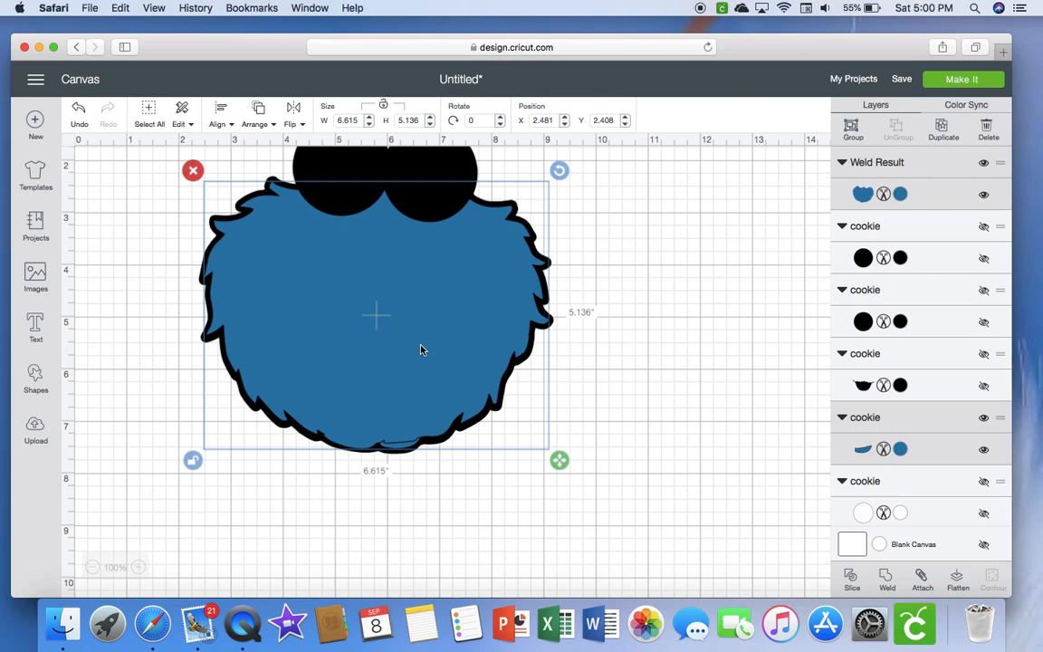
click(890, 582)
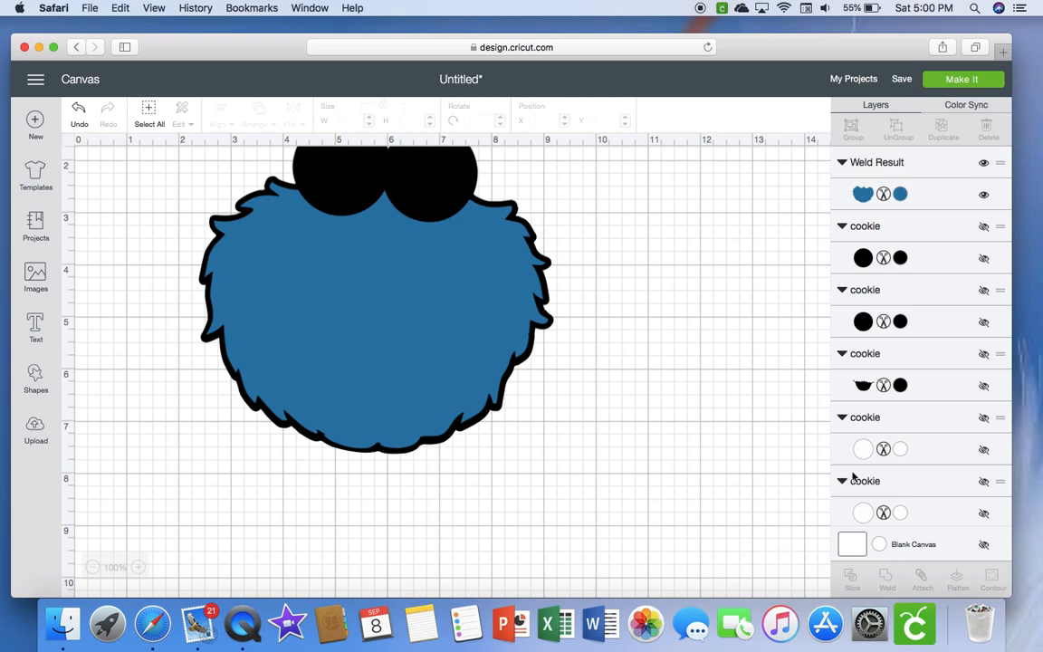
Step: Show the two hidden white eye circle layers
scroll(947, 427, down, 2)
scroll(947, 425, up, 2)
scroll(941, 433, down, 2)
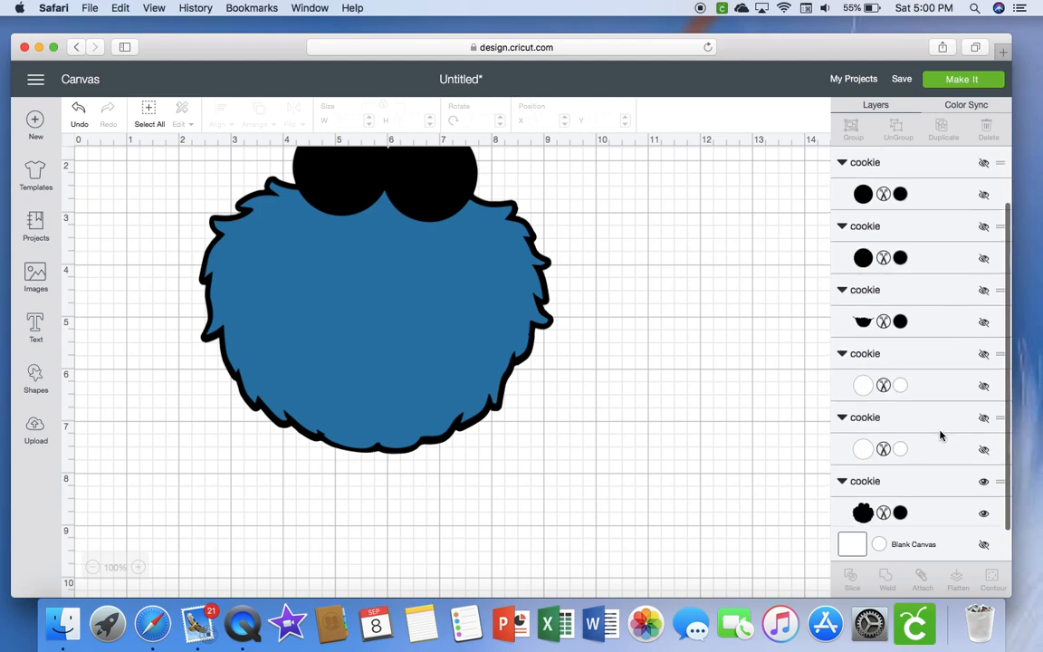
click(984, 389)
click(983, 452)
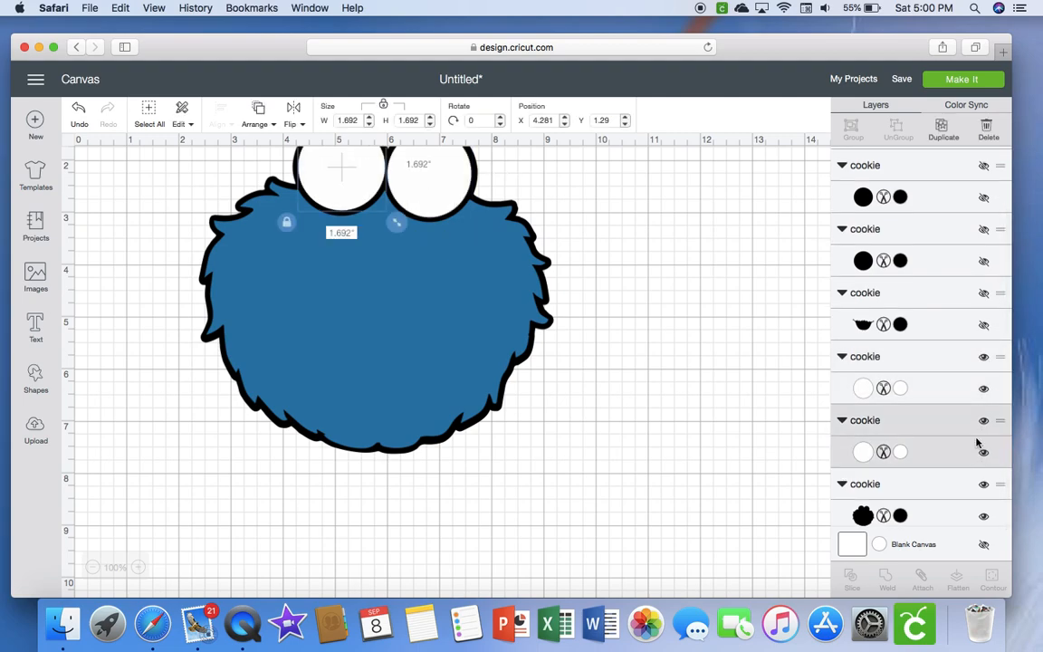
Step: Show the black mouth layer and move it to the front of the blue face
scroll(818, 356, up, 2)
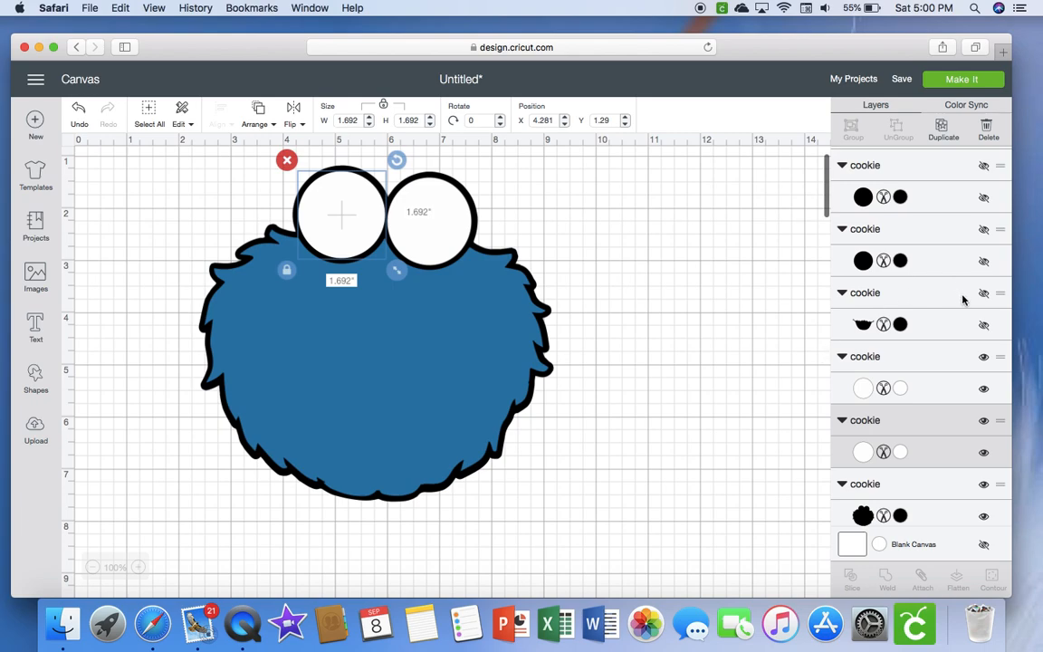
click(983, 326)
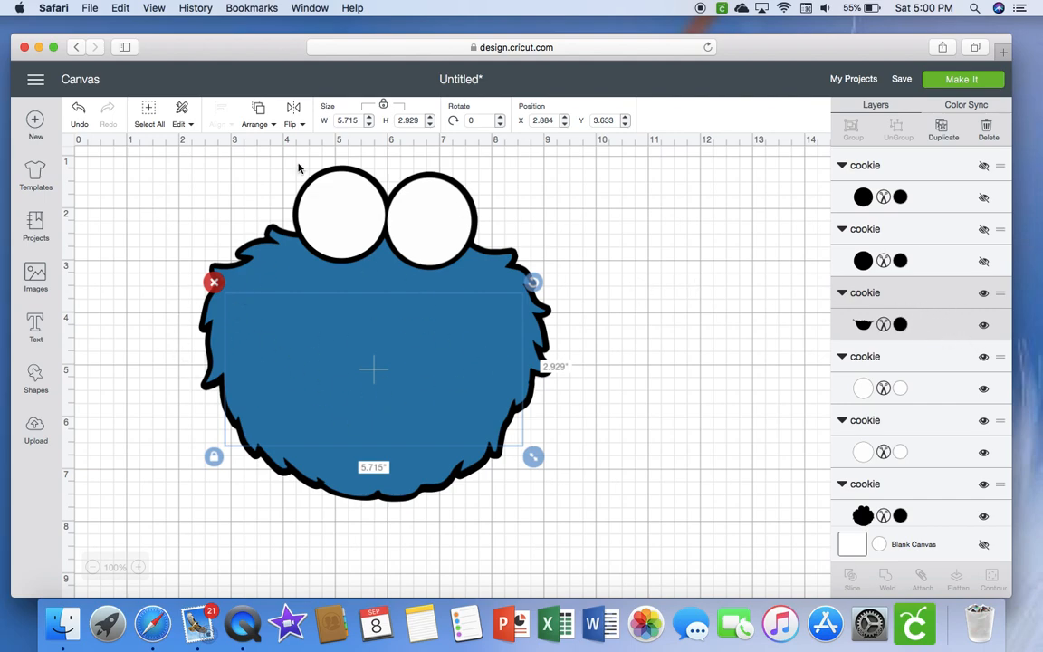
click(265, 121)
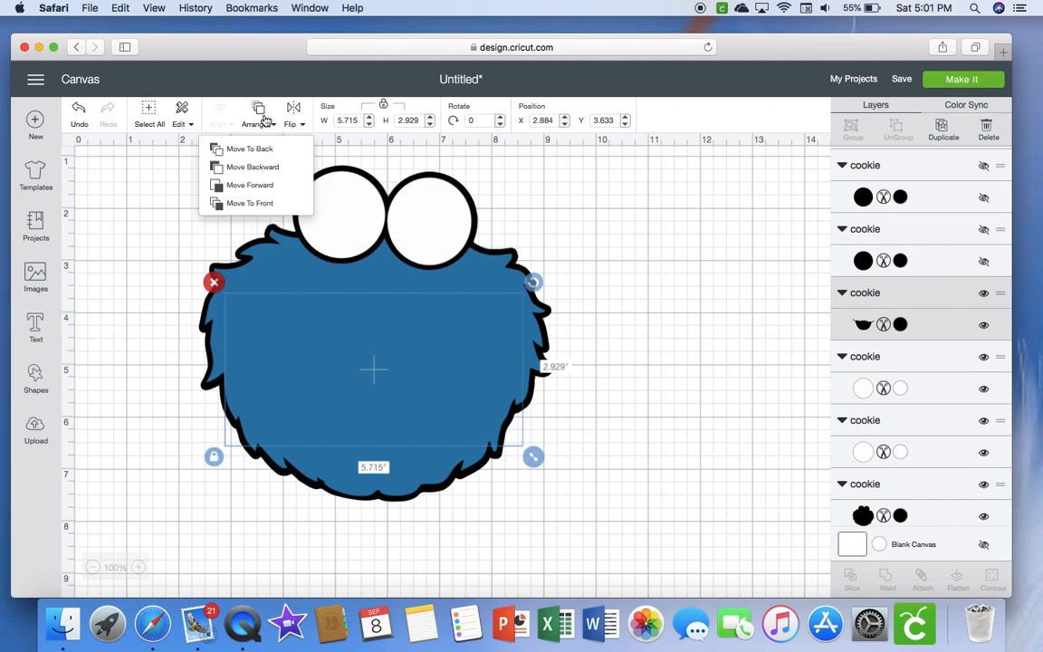
click(262, 202)
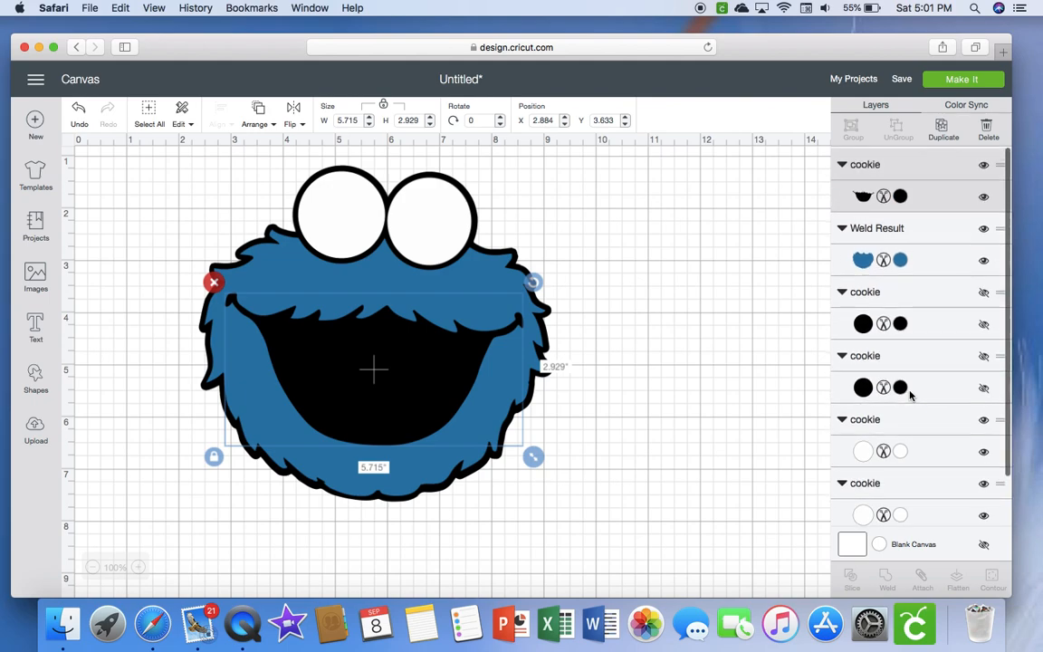
Step: Show the two hidden black pupil layers and clear the selection
click(984, 324)
click(984, 355)
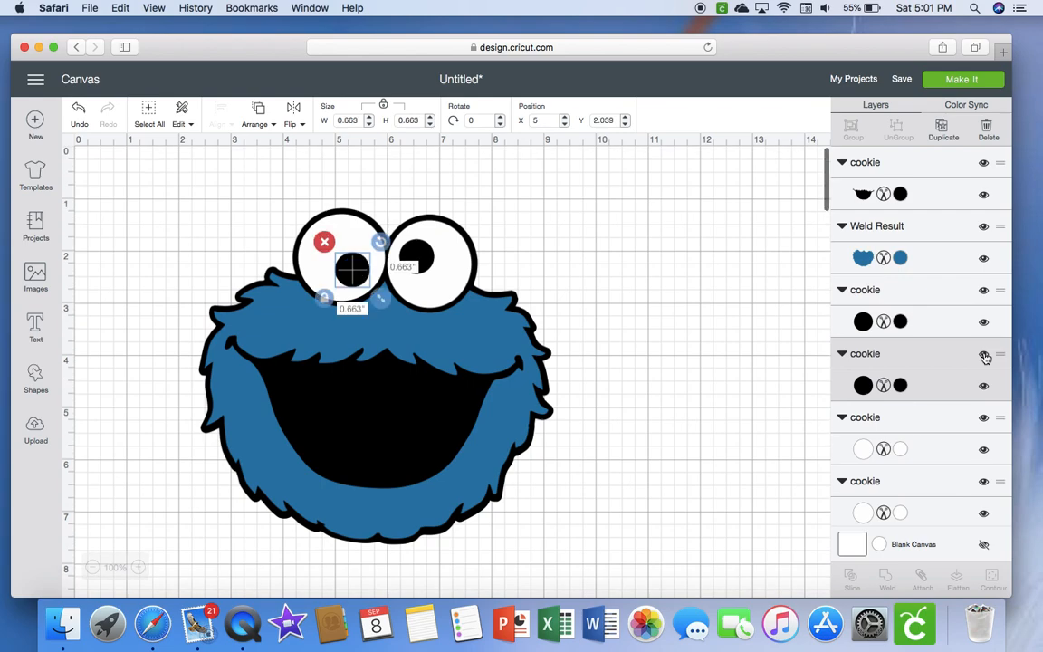
click(632, 395)
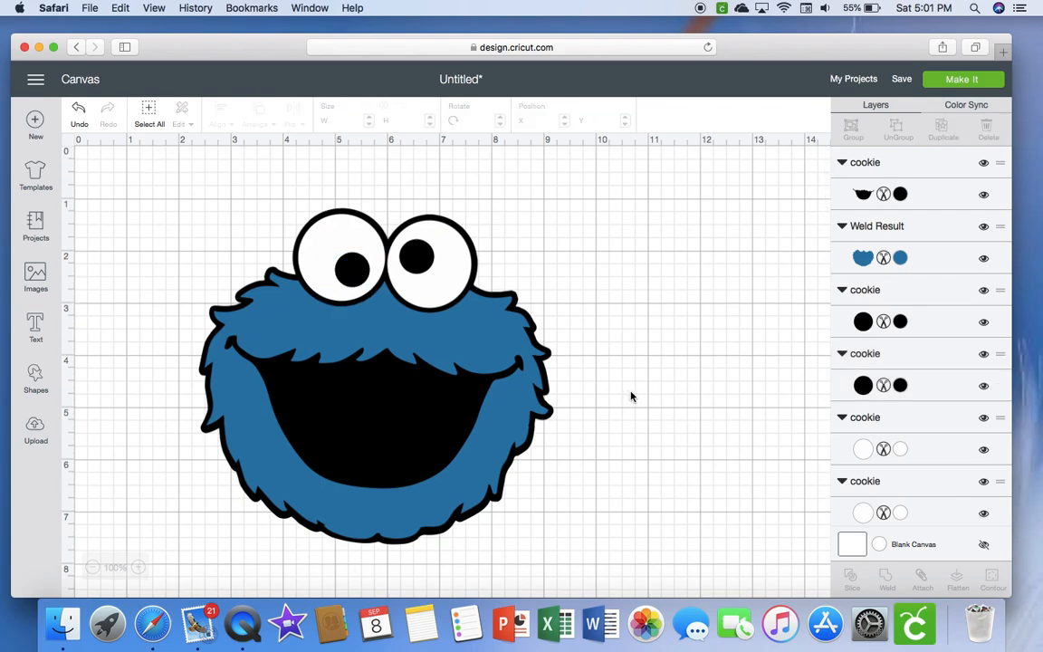
Step: Group all the Cookie Monster layers and scale the group proportionally to a width of 4 in
click(148, 112)
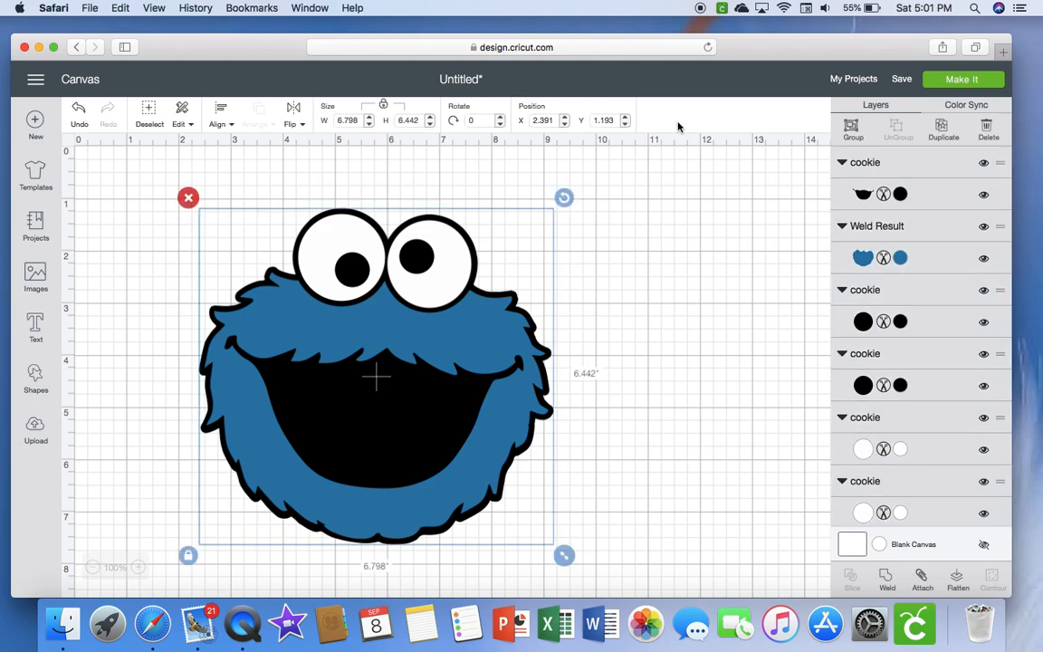
key(super+g)
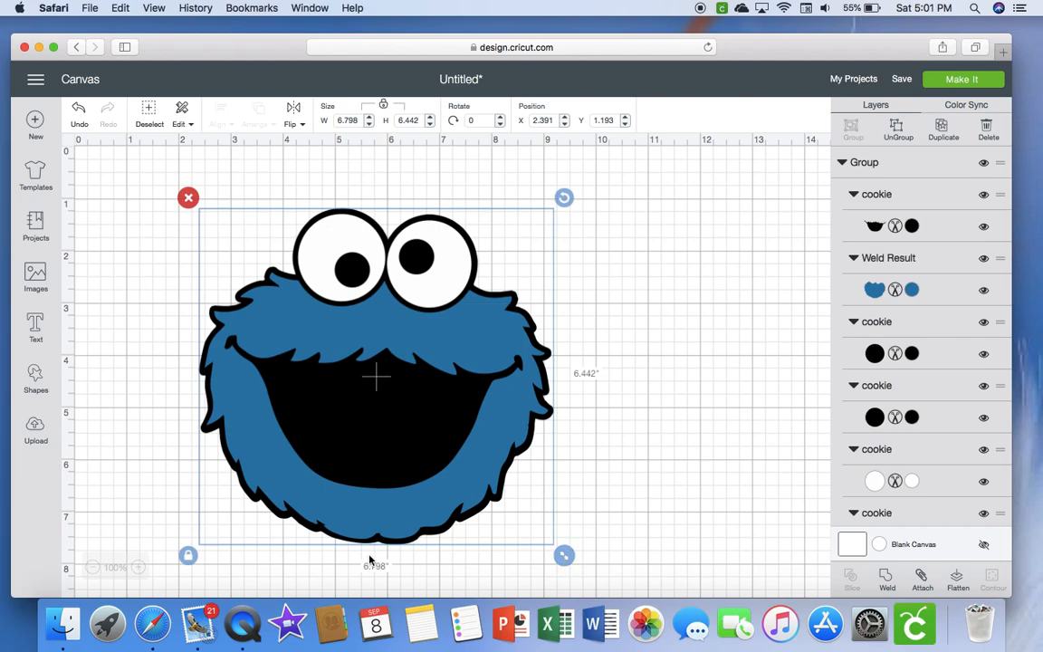
drag(563, 556, 375, 416)
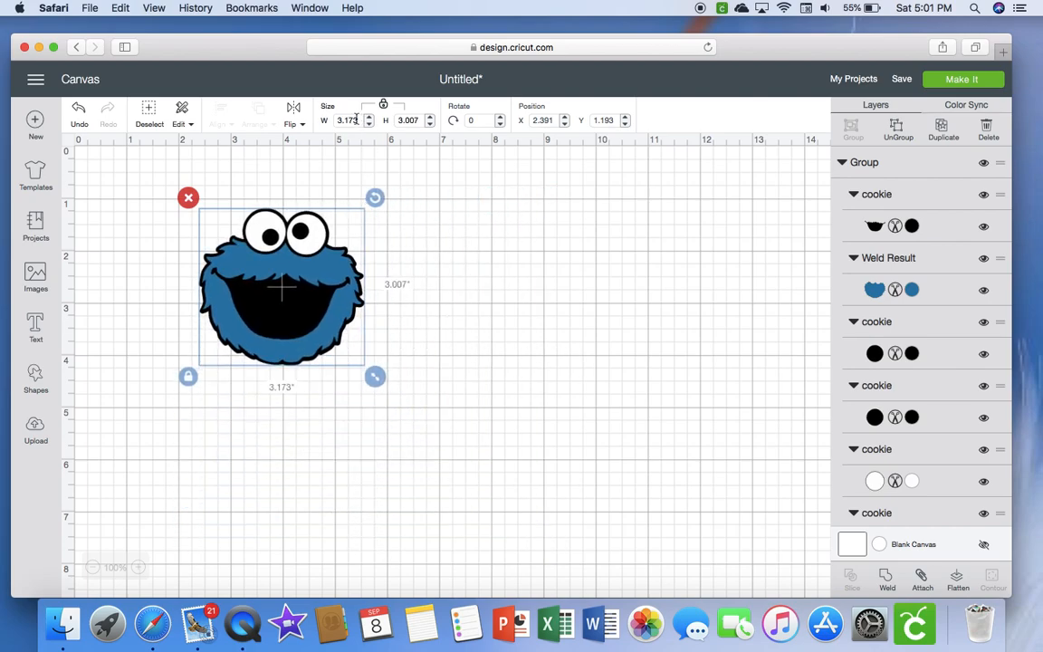
drag(361, 120, 324, 121)
text(4)
click(415, 116)
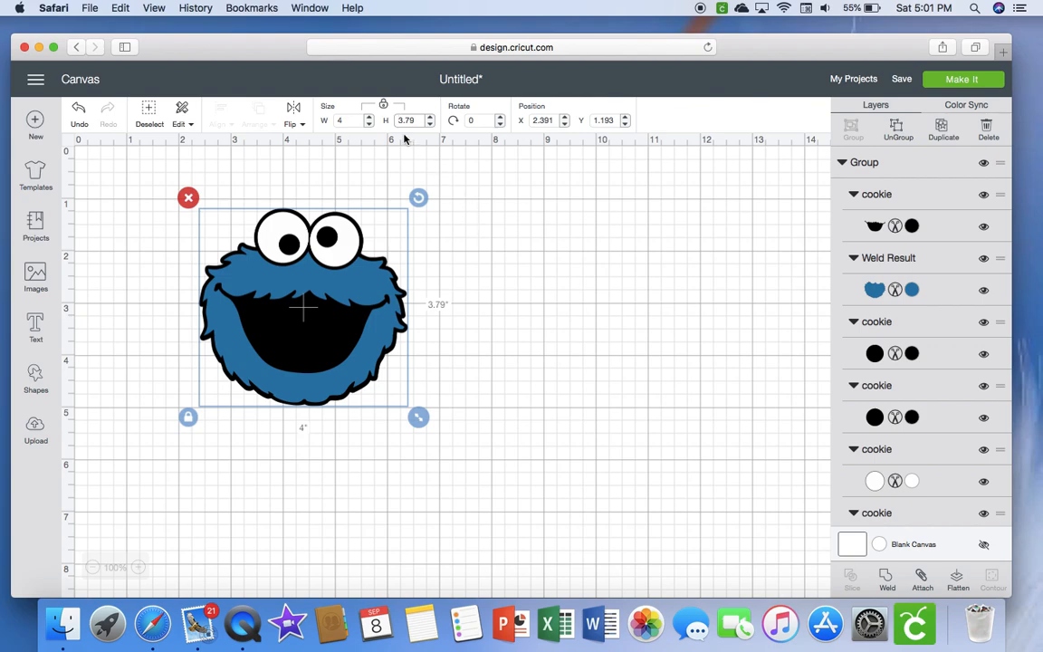
click(516, 268)
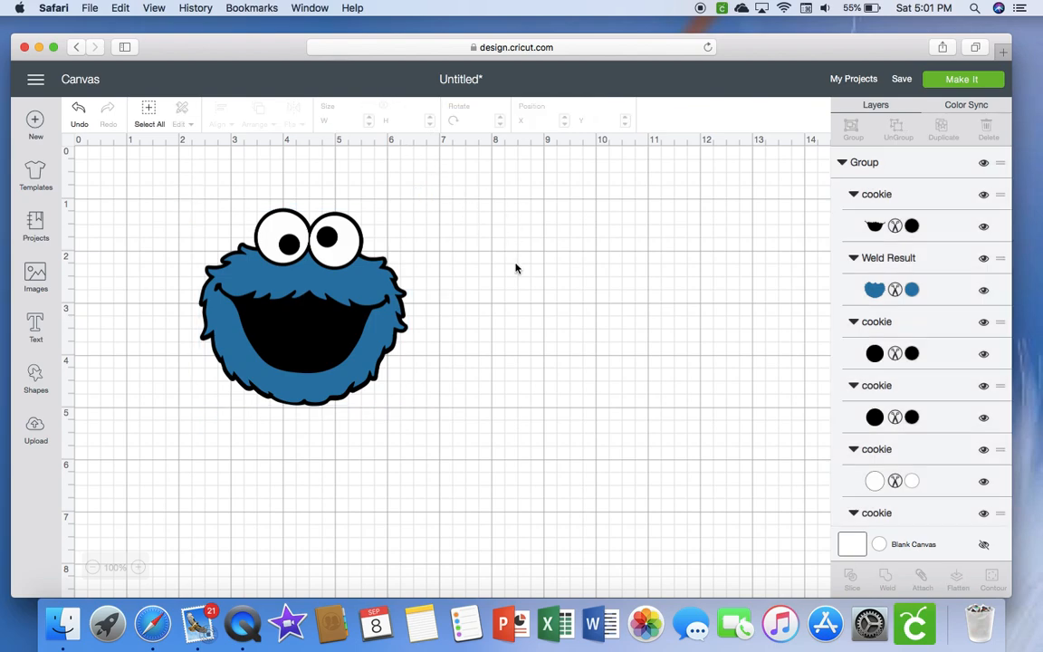
Step: Save the project under the name "Cookie monster"
click(902, 81)
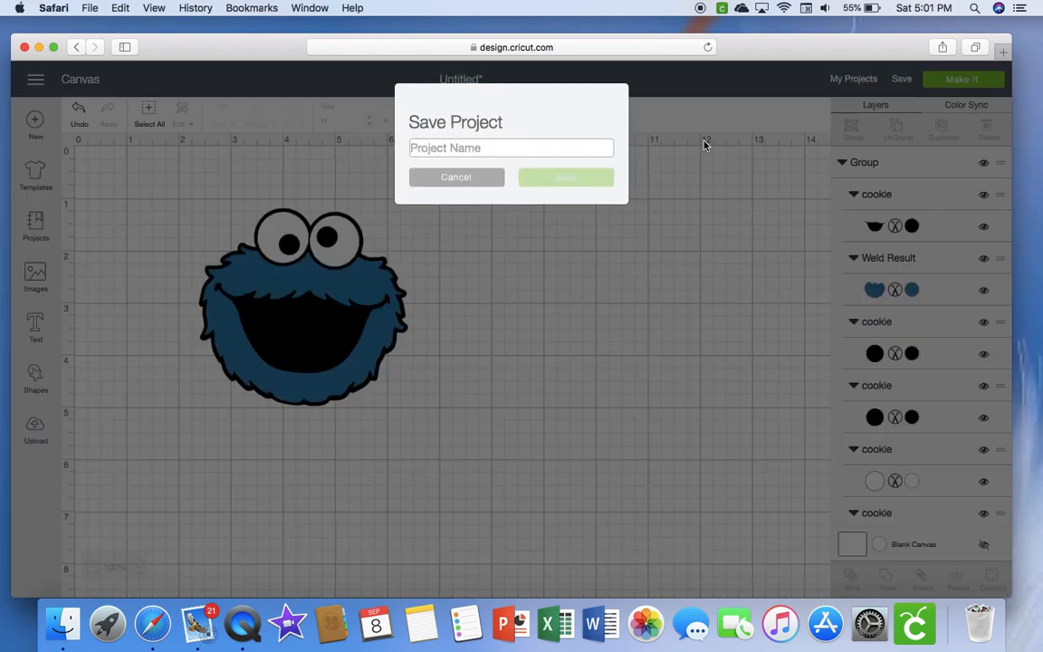
text(C)
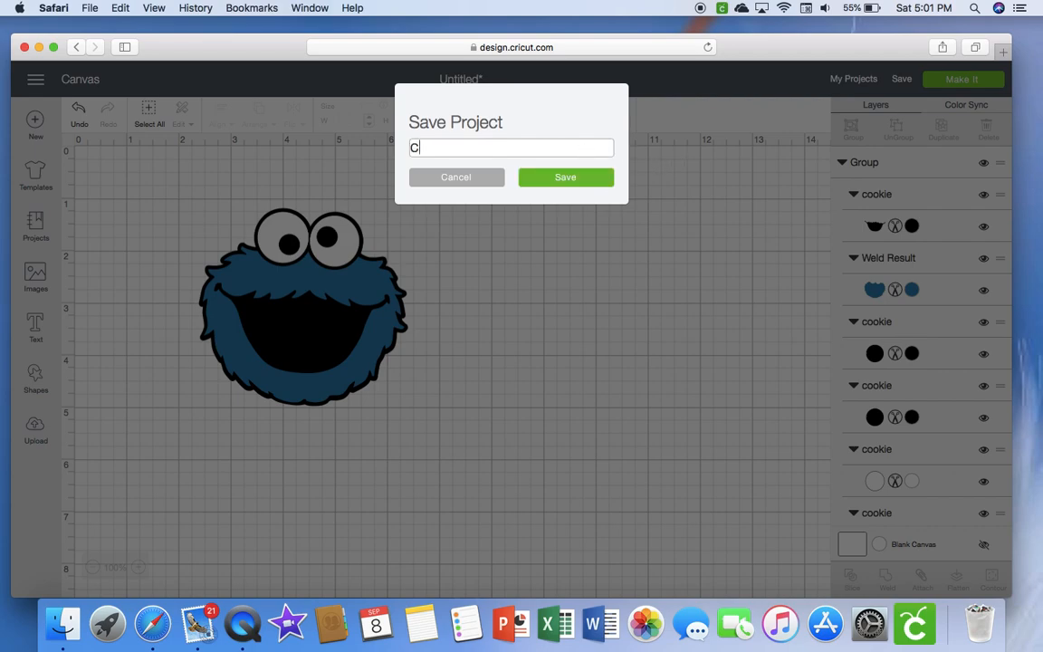
text(ookie monster)
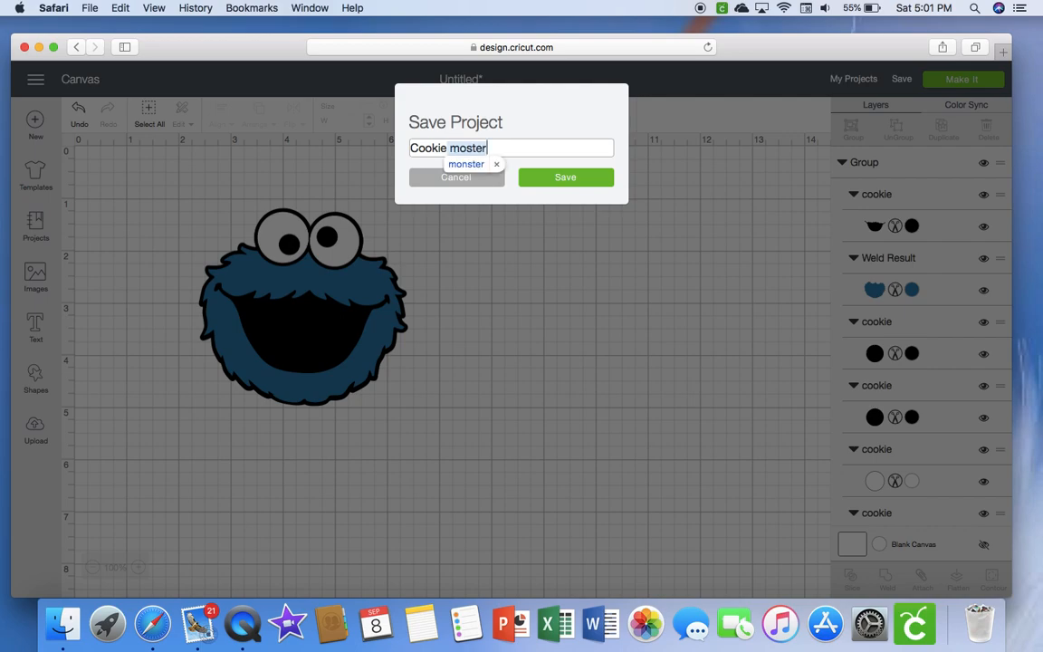
click(479, 167)
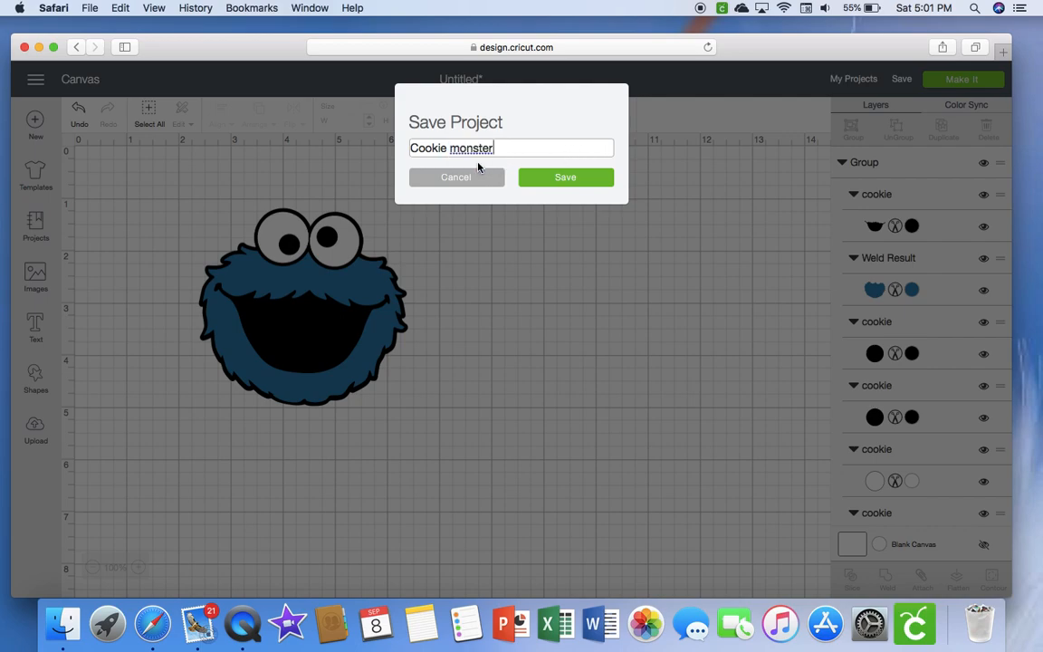
click(552, 177)
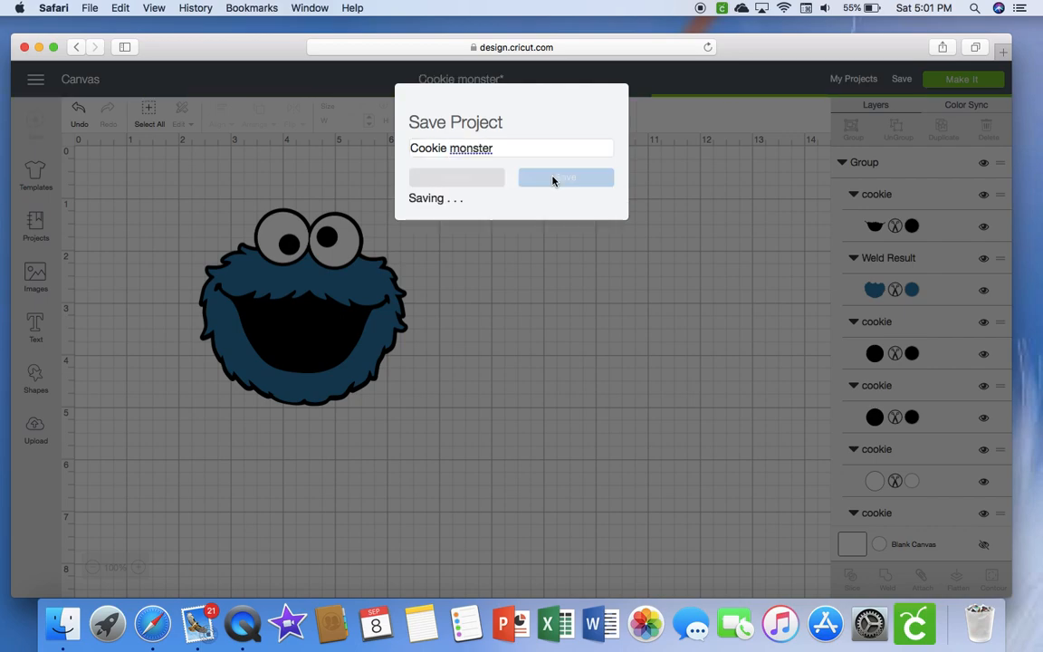